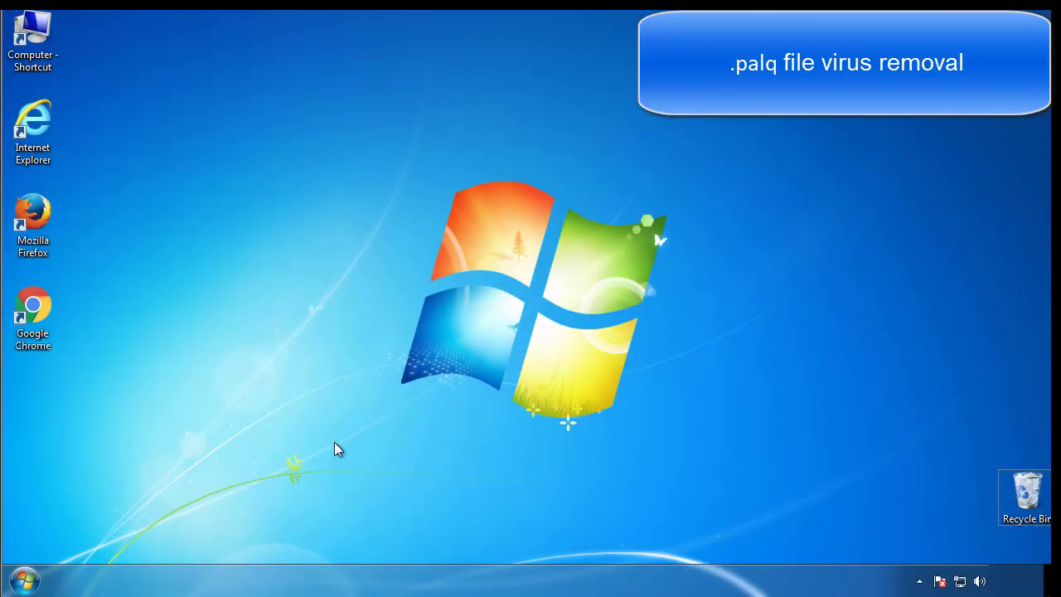
Step: Enable Safe boot (Minimal) in msconfig's Boot tab and restart into Safe Mode
{"action": "left_click", "coordinate": [33, 579]}
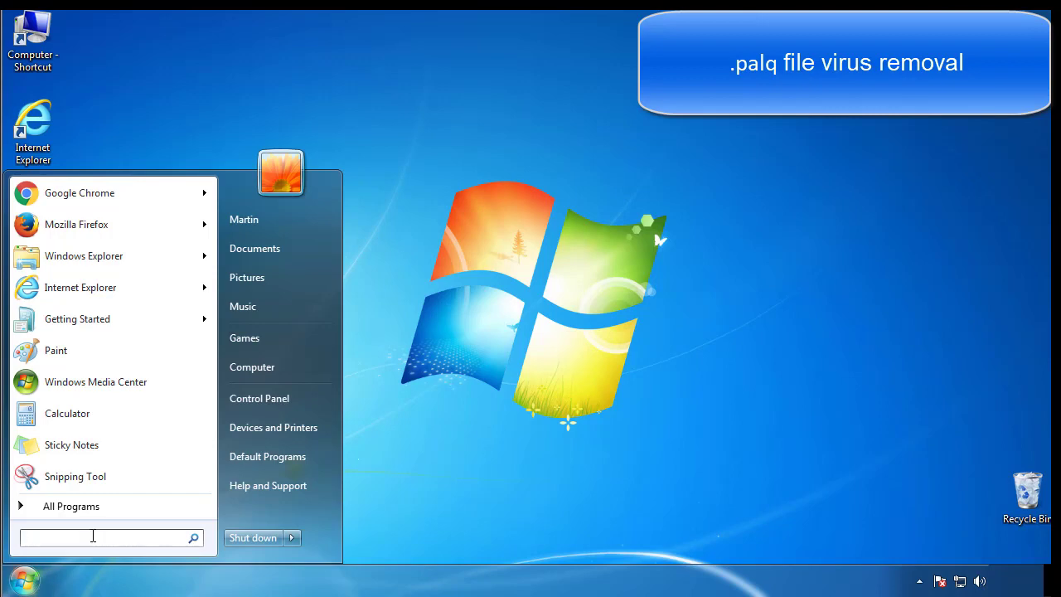
{"action": "type", "text": "mscon"}
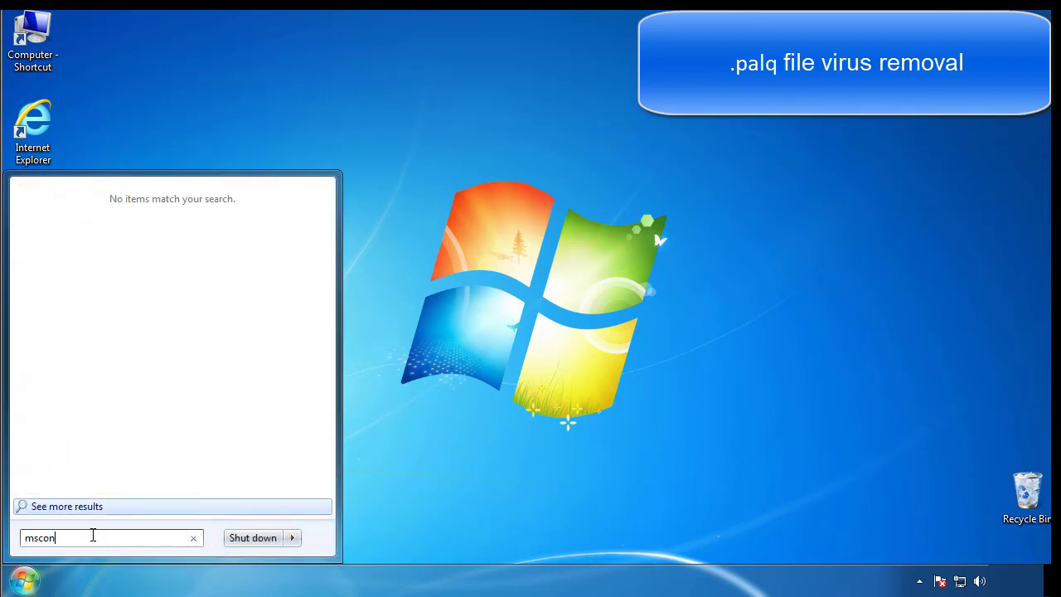
{"action": "type", "text": "fig"}
{"action": "key", "text": "Return"}
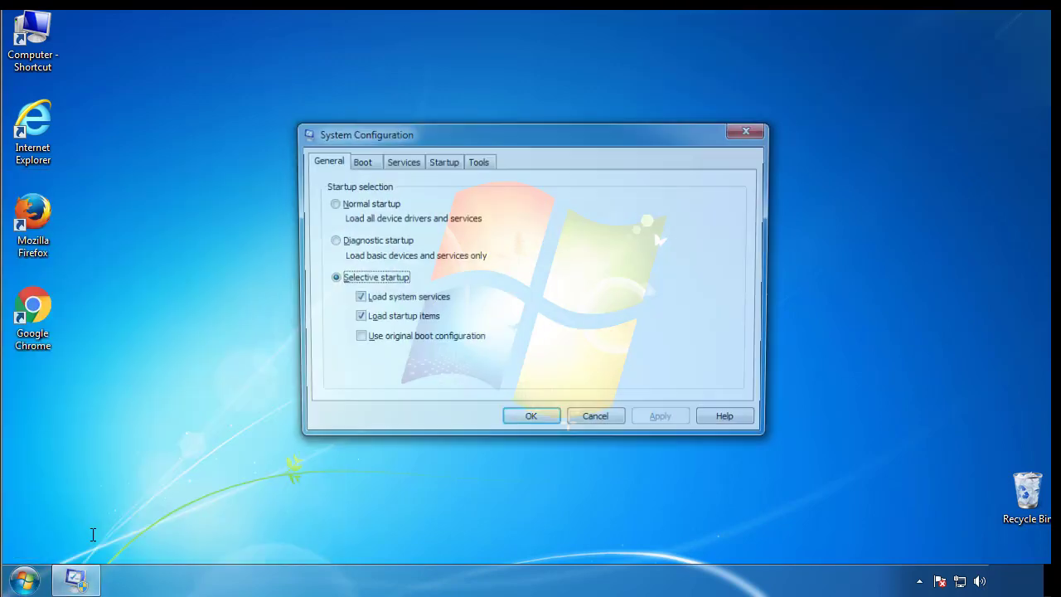
{"action": "left_click", "coordinate": [358, 161]}
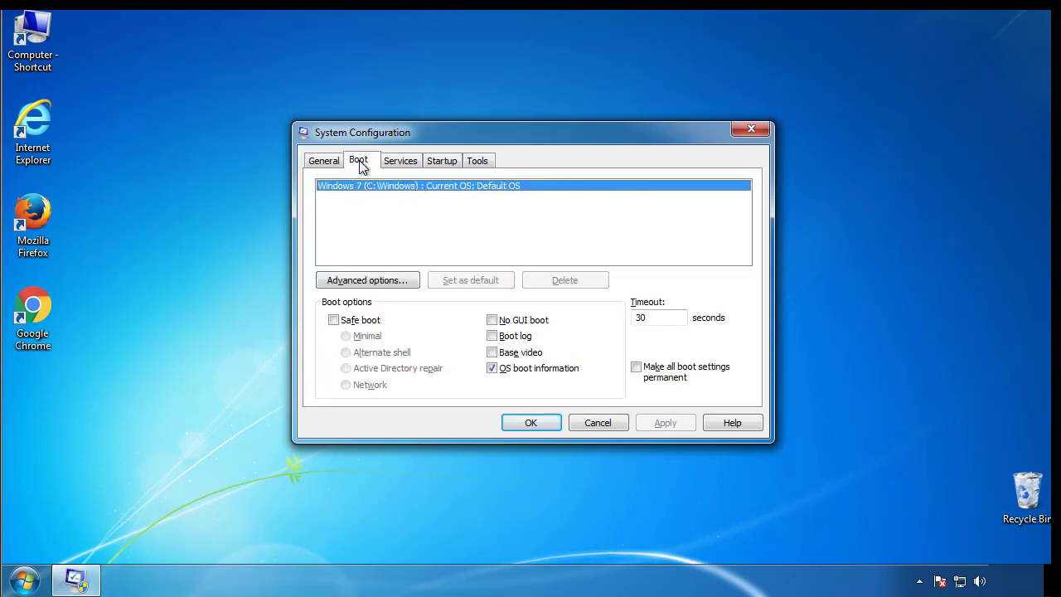
{"action": "left_click", "coordinate": [333, 320]}
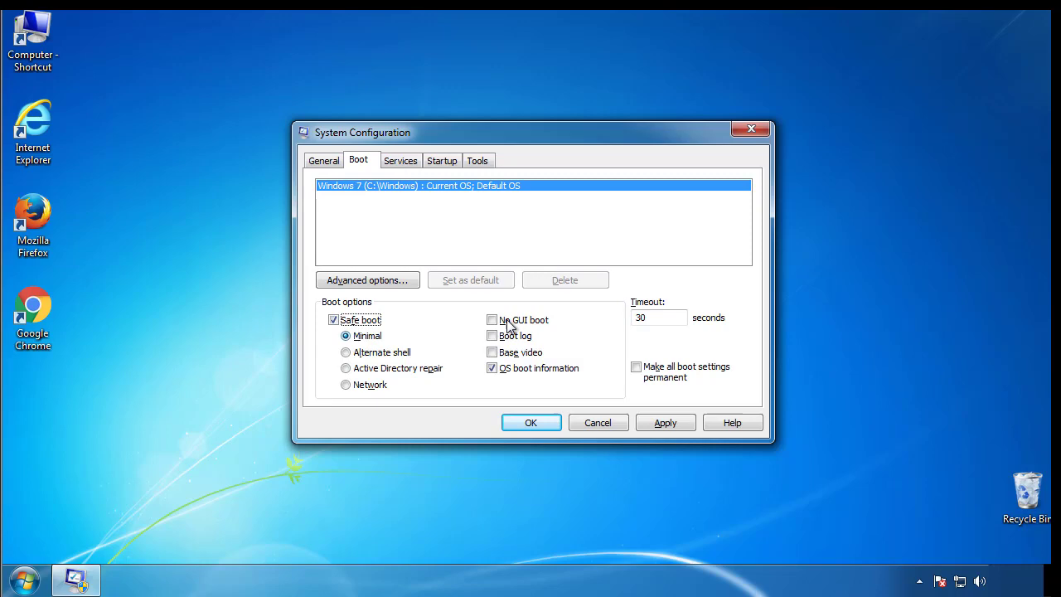
{"action": "left_click", "coordinate": [543, 427]}
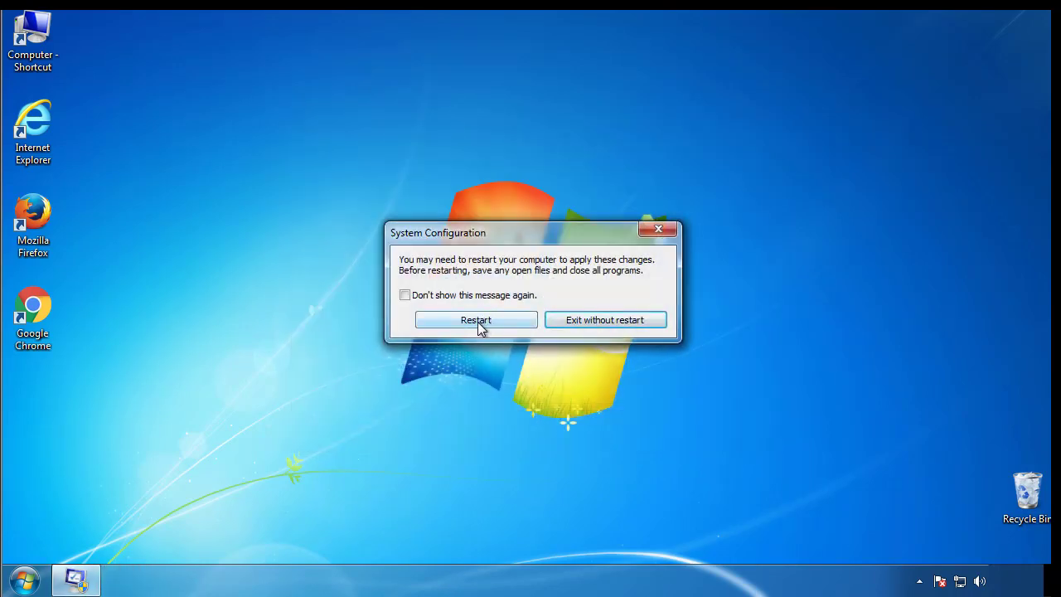
{"action": "left_click", "coordinate": [478, 321]}
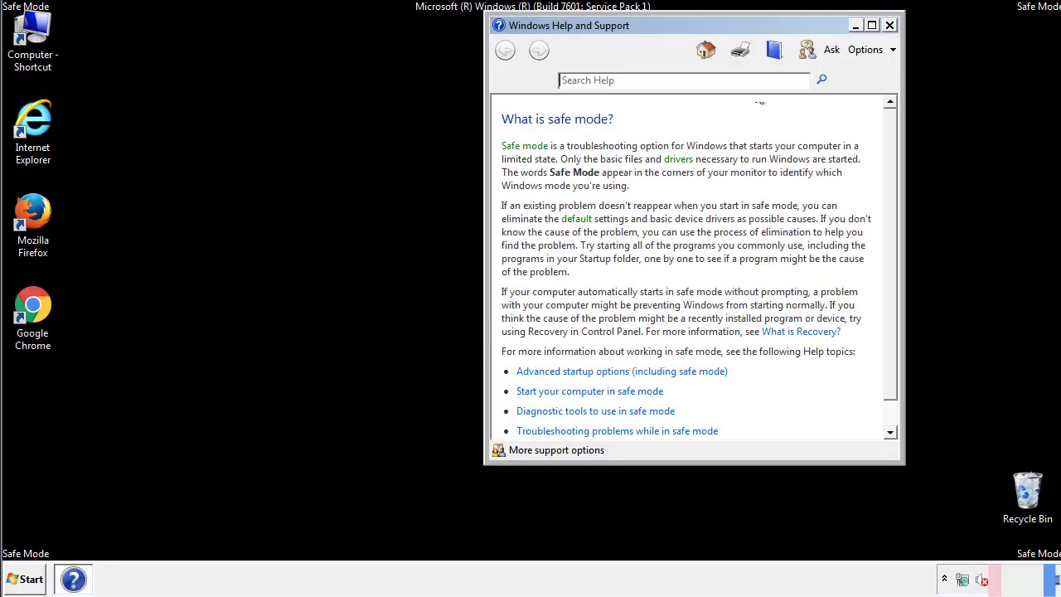
Step: Set Folder Options to show hidden files, folders and drives, closing Help and Control Panel
{"action": "left_click", "coordinate": [889, 25]}
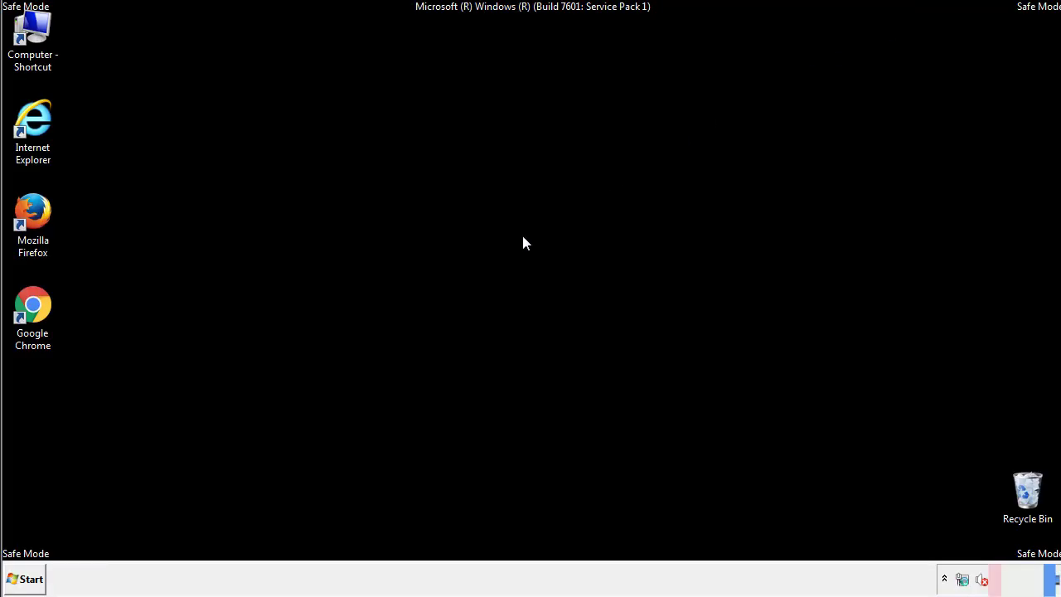
{"action": "left_click", "coordinate": [33, 578]}
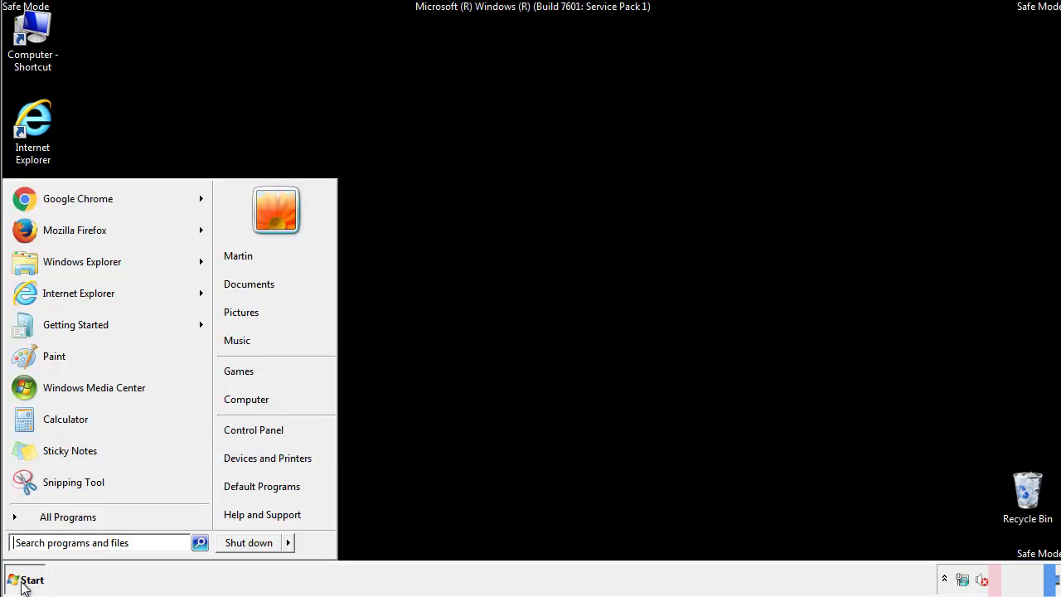
{"action": "left_click", "coordinate": [263, 428]}
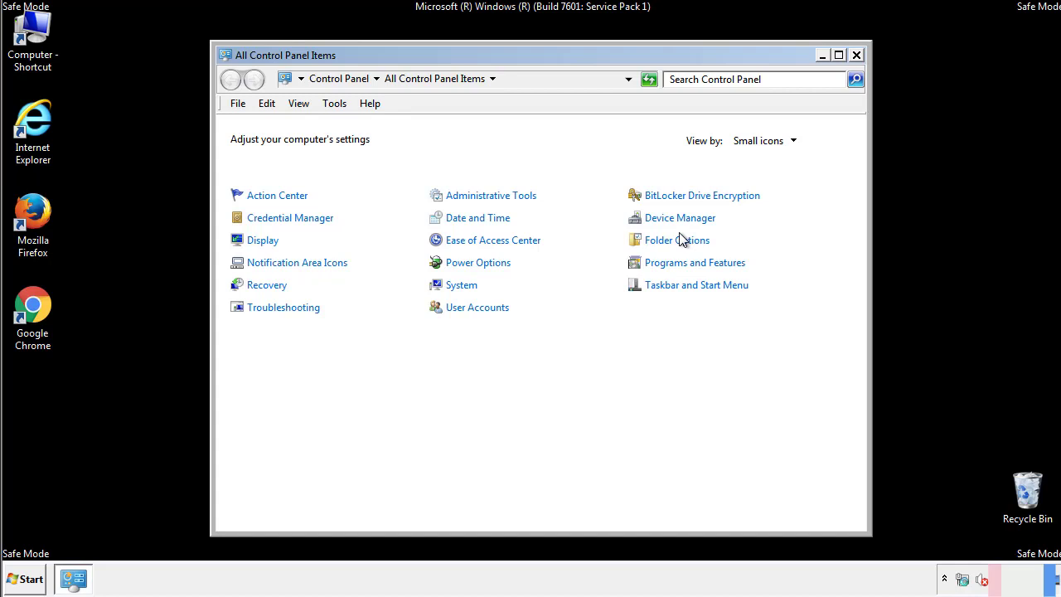
{"action": "left_click", "coordinate": [680, 240]}
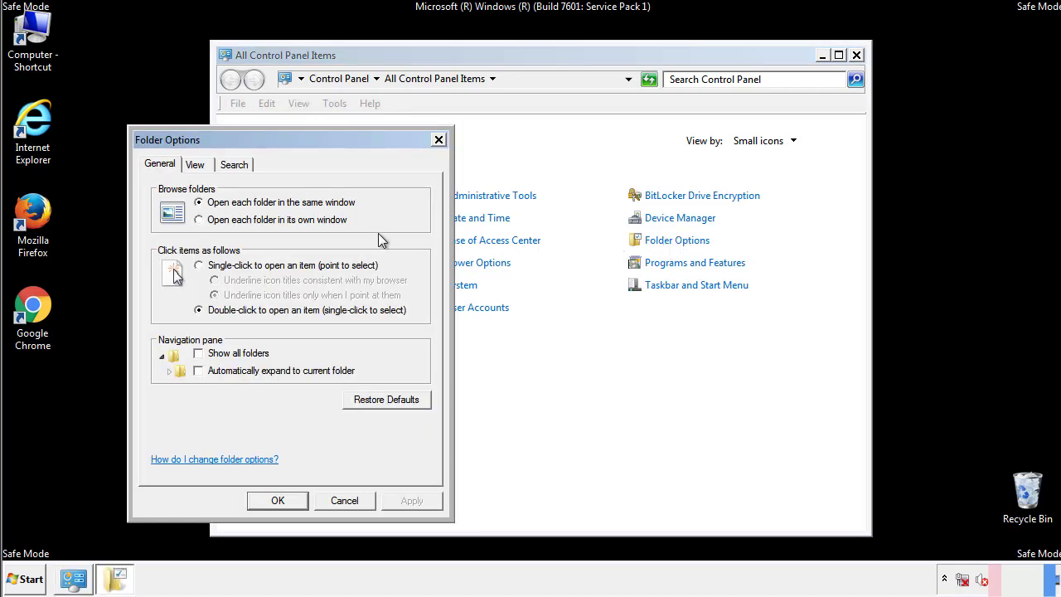
{"action": "left_click", "coordinate": [196, 166]}
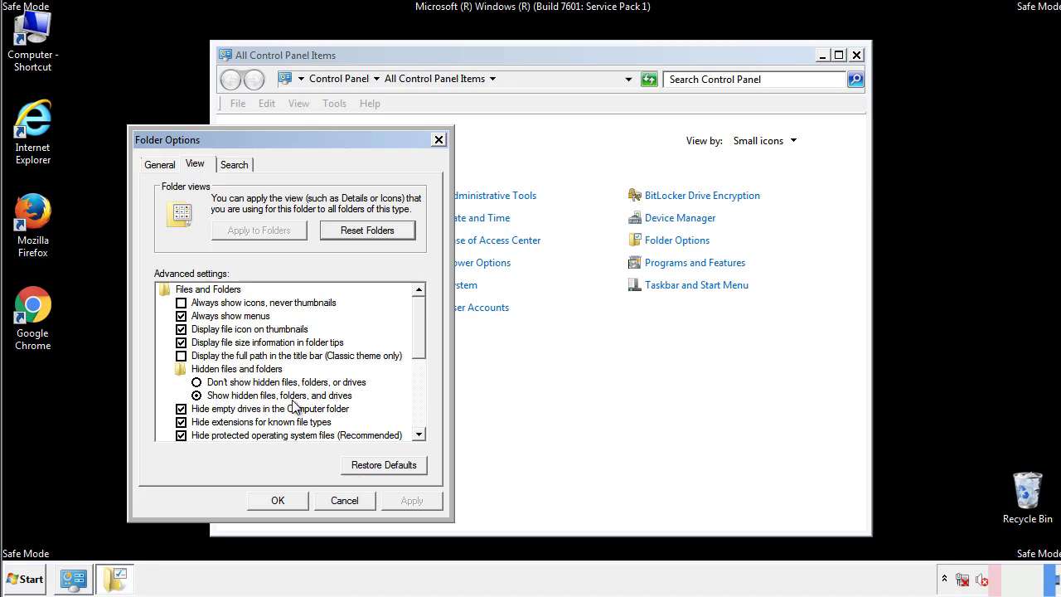
{"action": "left_click", "coordinate": [286, 498]}
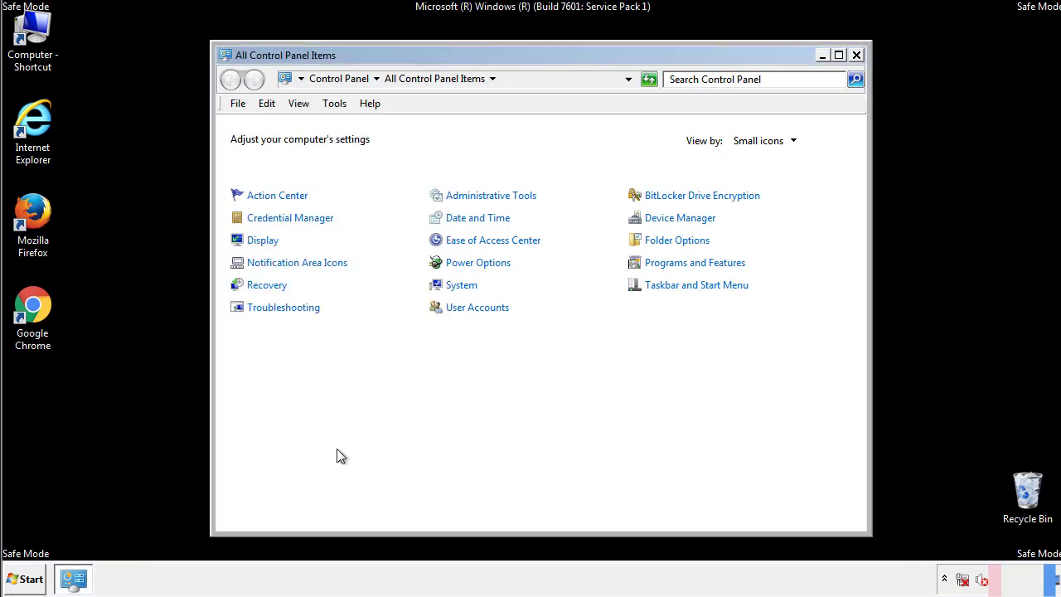
{"action": "left_click", "coordinate": [856, 55]}
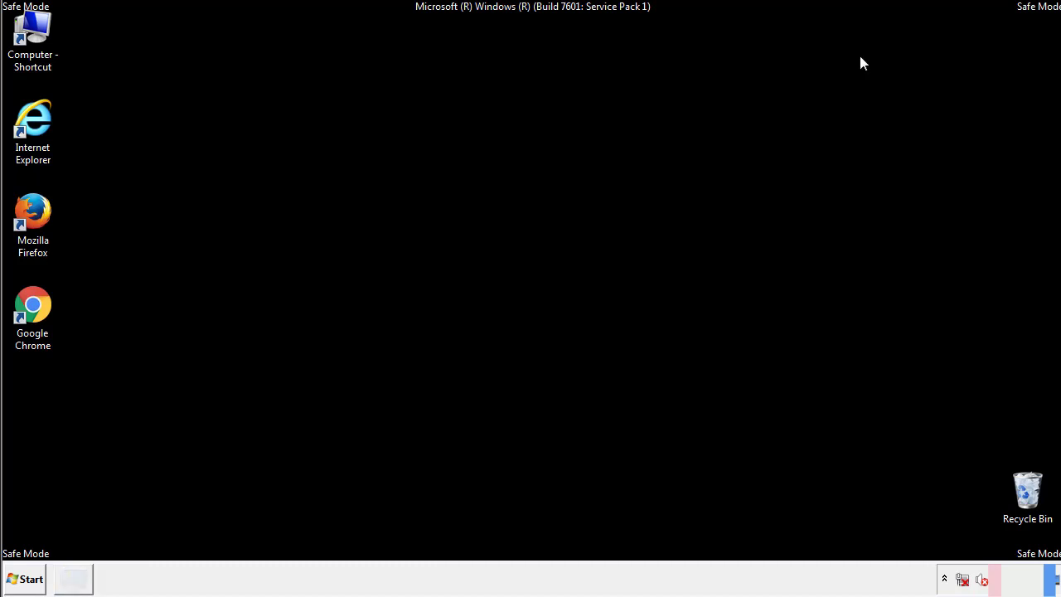
Step: Browse from Computer into Local Disk (C:)\Windows
{"action": "double_click", "coordinate": [43, 29]}
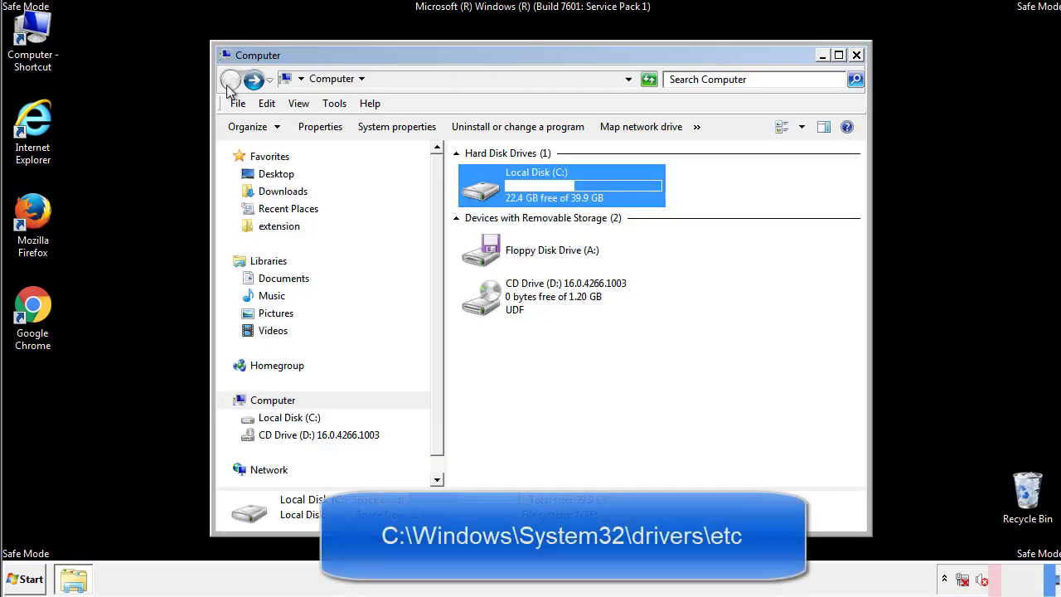
{"action": "double_click", "coordinate": [485, 192]}
{"action": "left_click", "coordinate": [485, 305]}
{"action": "double_click", "coordinate": [485, 305]}
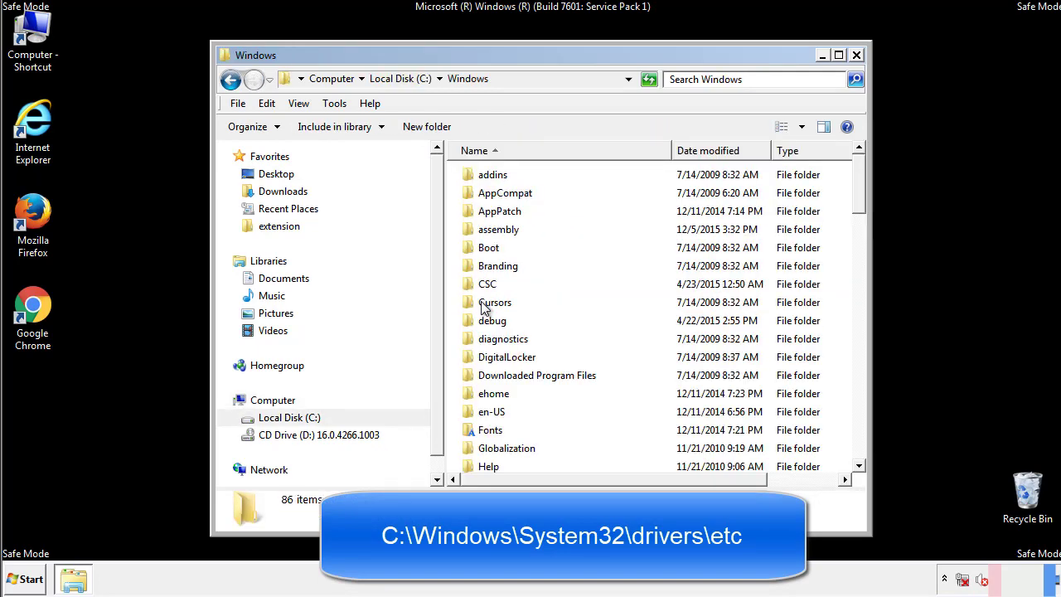
{"action": "scroll", "coordinate": [486, 368], "scroll_direction": "down", "scroll_amount": 2}
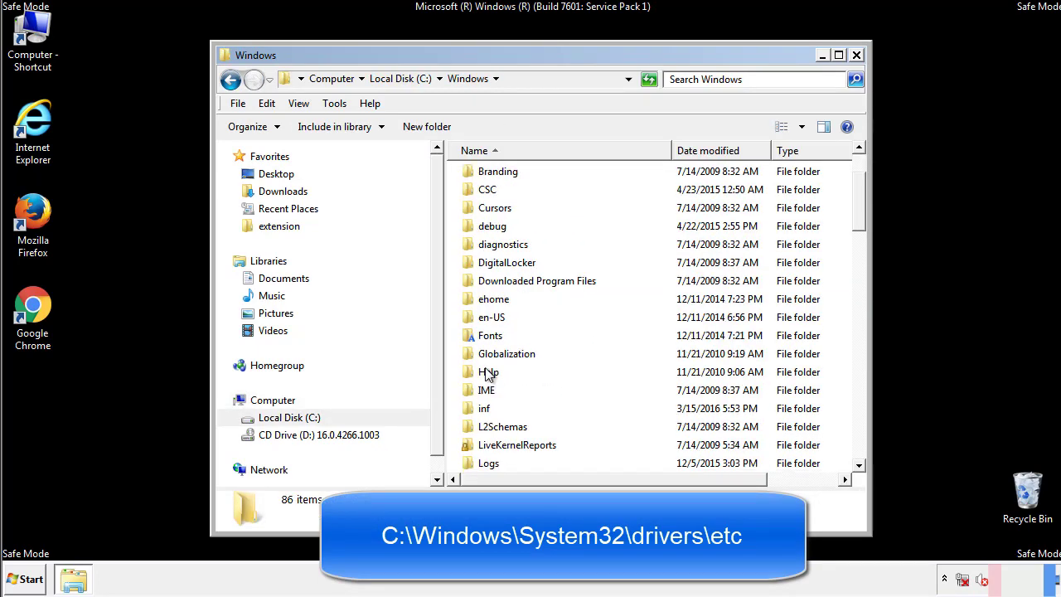
{"action": "scroll", "coordinate": [487, 374], "scroll_direction": "down", "scroll_amount": 2}
{"action": "scroll", "coordinate": [487, 374], "scroll_direction": "down", "scroll_amount": 2}
{"action": "scroll", "coordinate": [487, 375], "scroll_direction": "down", "scroll_amount": 3}
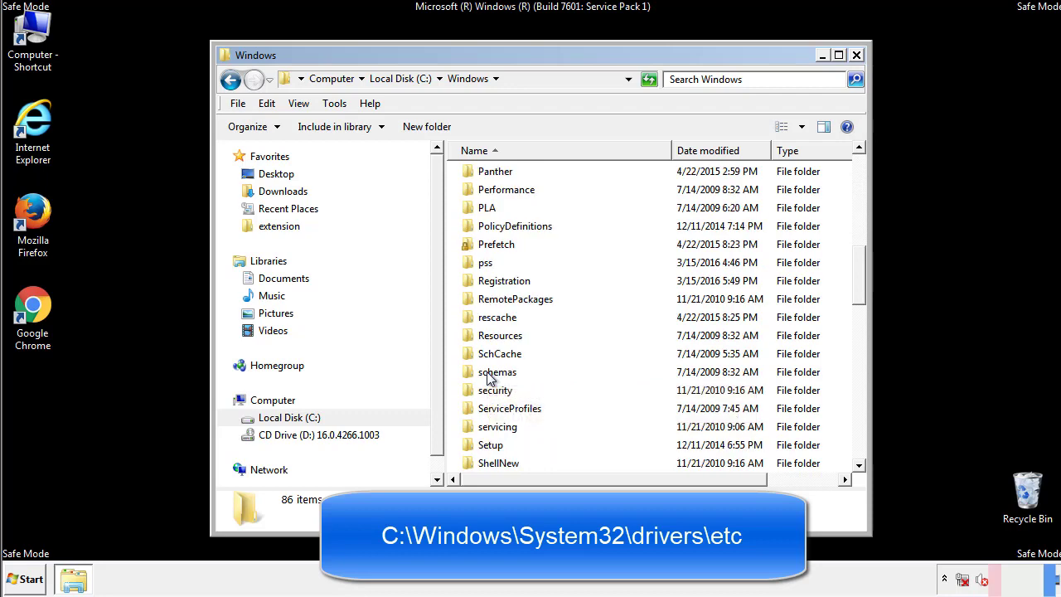
{"action": "scroll", "coordinate": [487, 376], "scroll_direction": "down", "scroll_amount": 2}
Step: Go through System32\drivers\etc and open the hosts file, bringing up Open with
{"action": "double_click", "coordinate": [503, 428]}
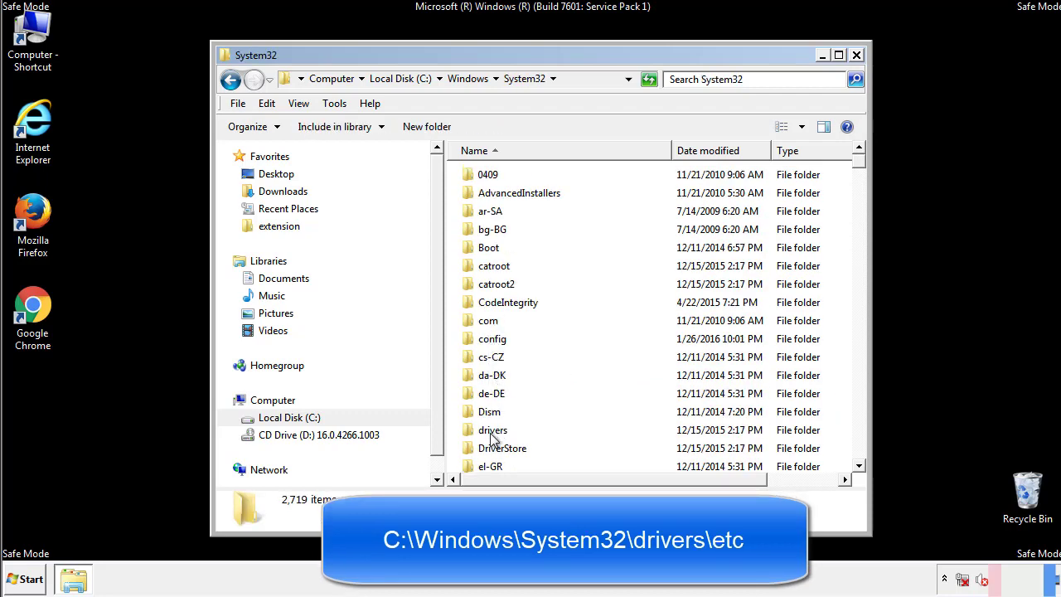
{"action": "double_click", "coordinate": [492, 430]}
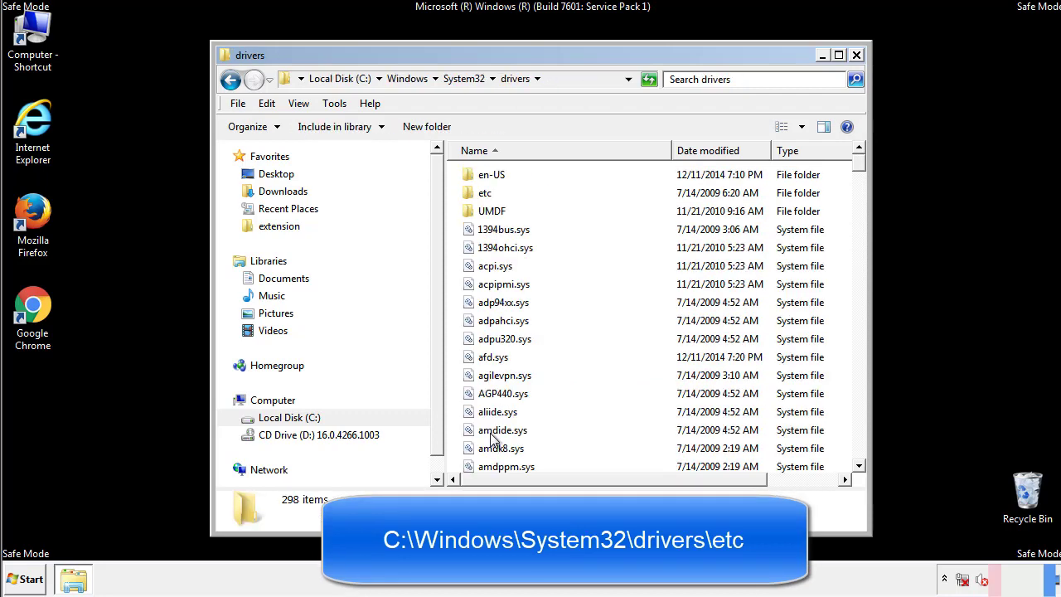
{"action": "double_click", "coordinate": [475, 199]}
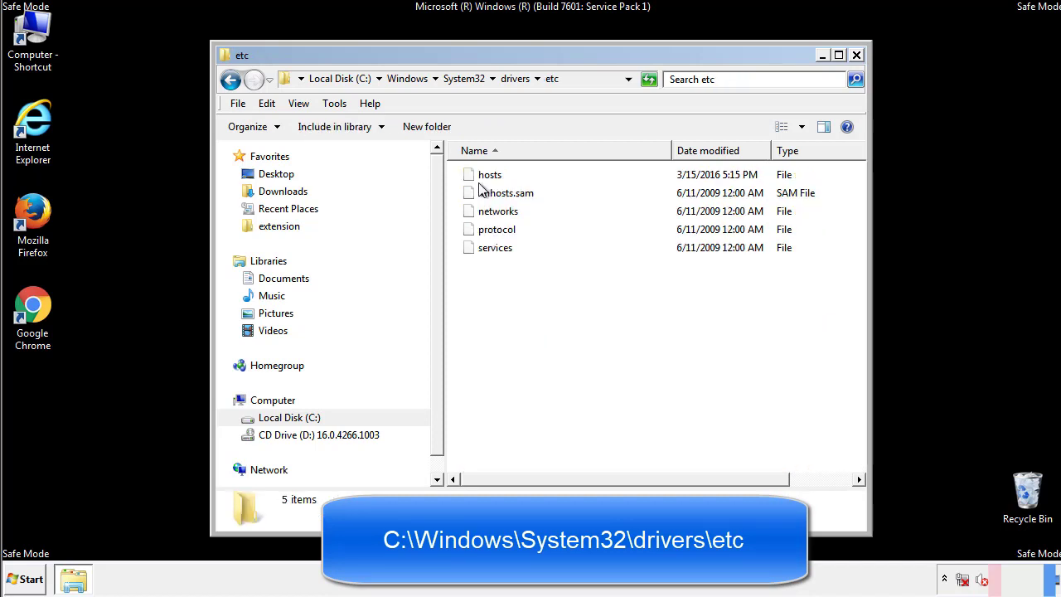
{"action": "double_click", "coordinate": [482, 177]}
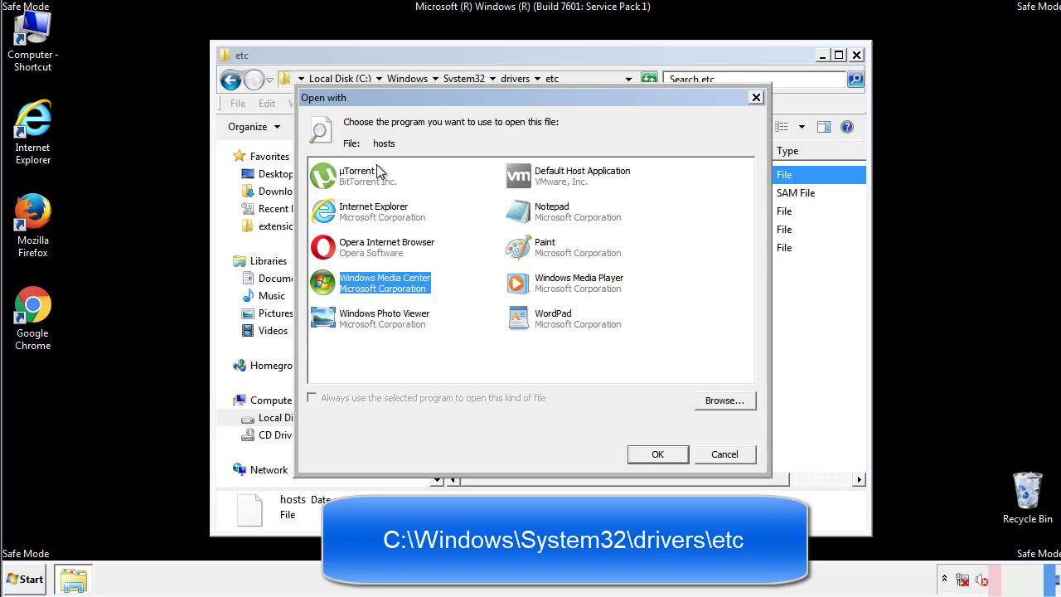
Step: Open hosts in Notepad and delete the four suspicious host entries at the bottom
{"action": "left_click", "coordinate": [537, 217]}
{"action": "left_click", "coordinate": [655, 453]}
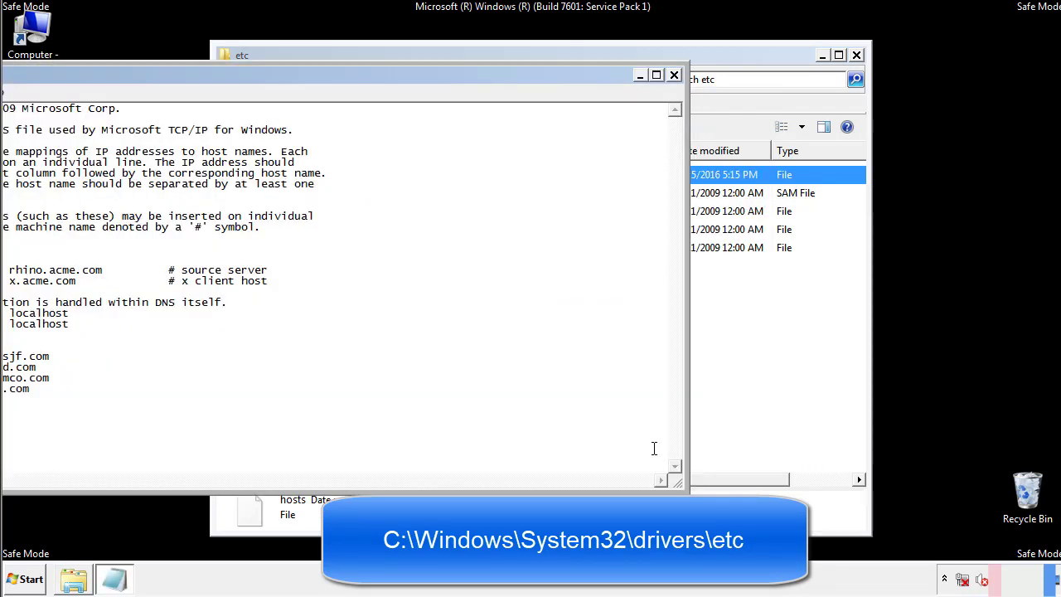
{"action": "left_click_drag", "start_coordinate": [437, 81], "coordinate": [677, 97]}
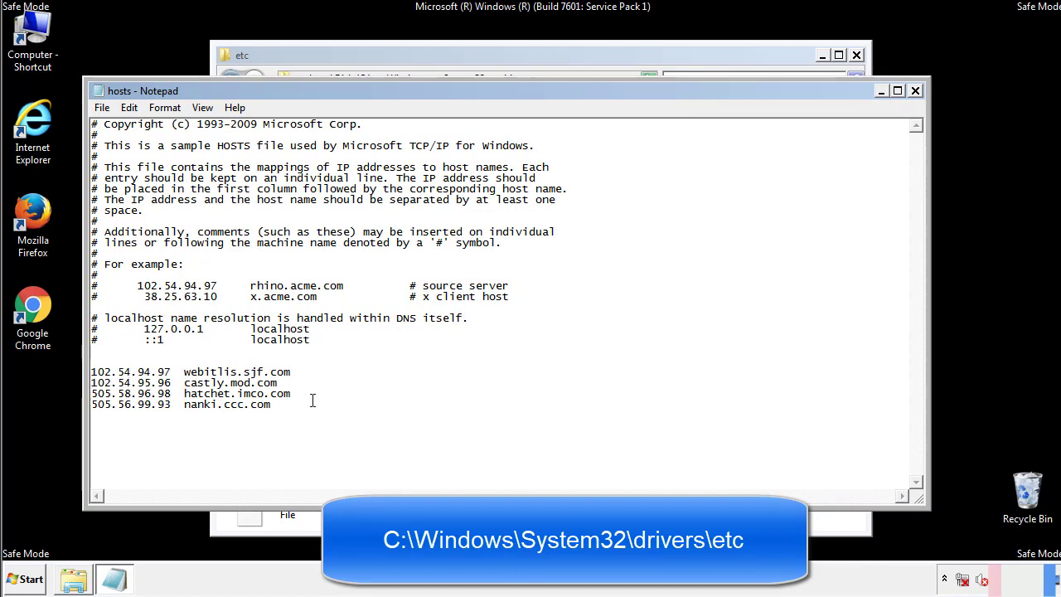
{"action": "left_click_drag", "start_coordinate": [297, 406], "coordinate": [91, 371]}
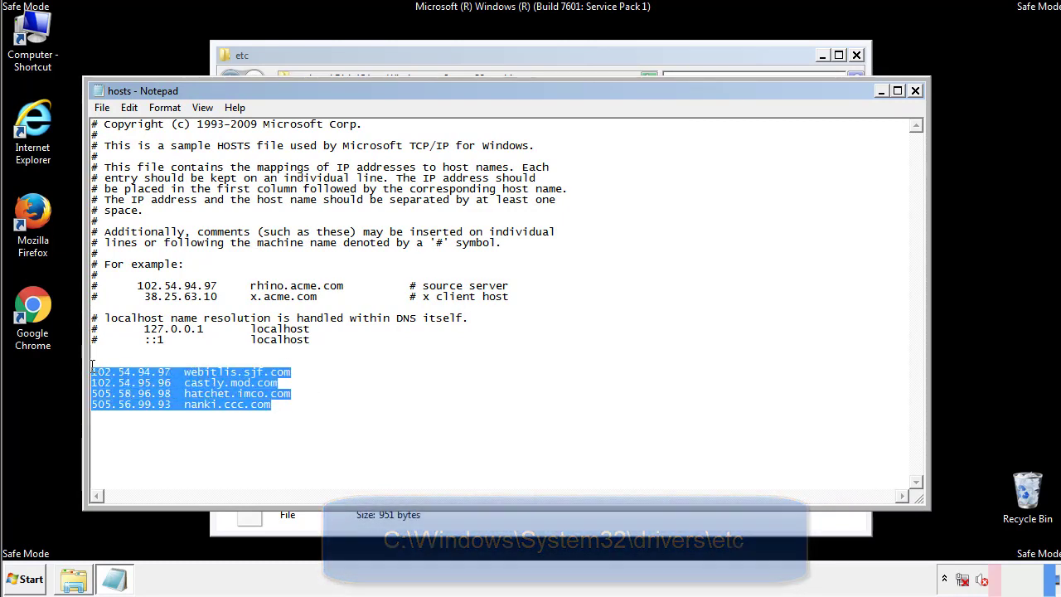
{"action": "key", "text": "Delete"}
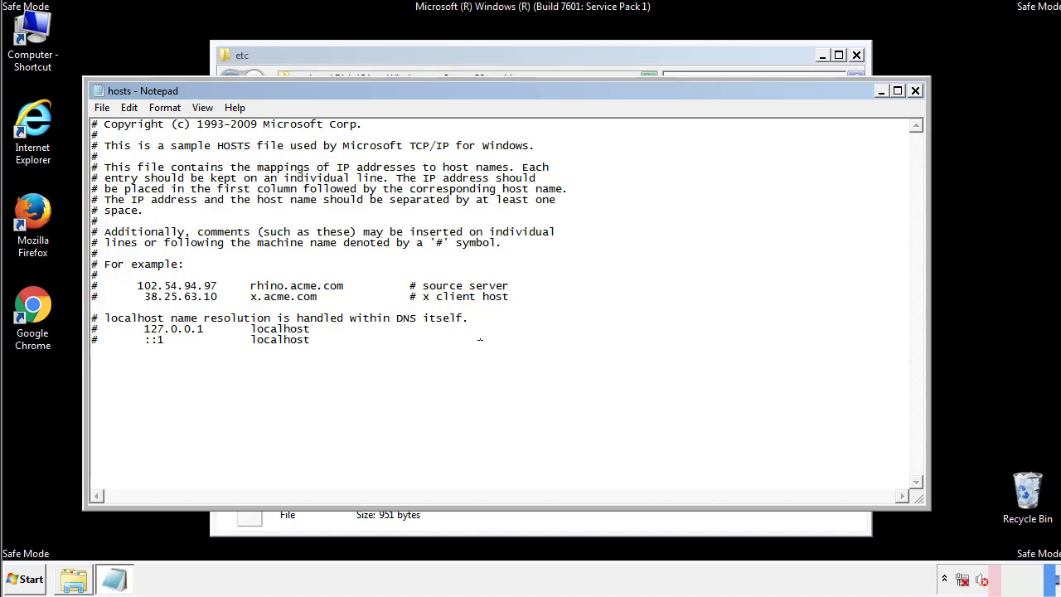
Step: Save the edited hosts file and close Notepad and the etc window
{"action": "left_click", "coordinate": [915, 91]}
{"action": "left_click", "coordinate": [468, 302]}
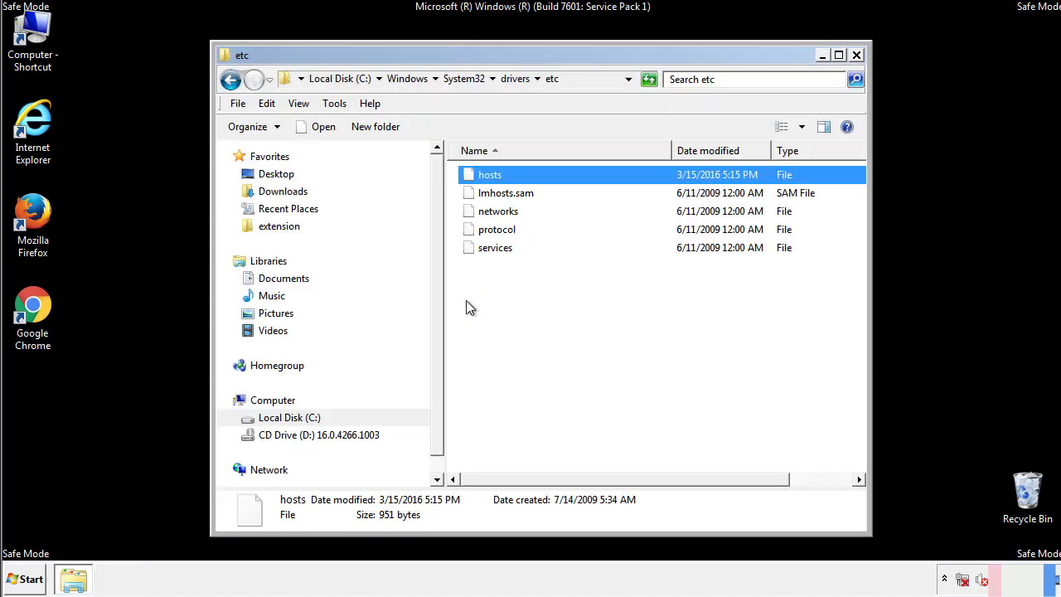
{"action": "left_click", "coordinate": [466, 300]}
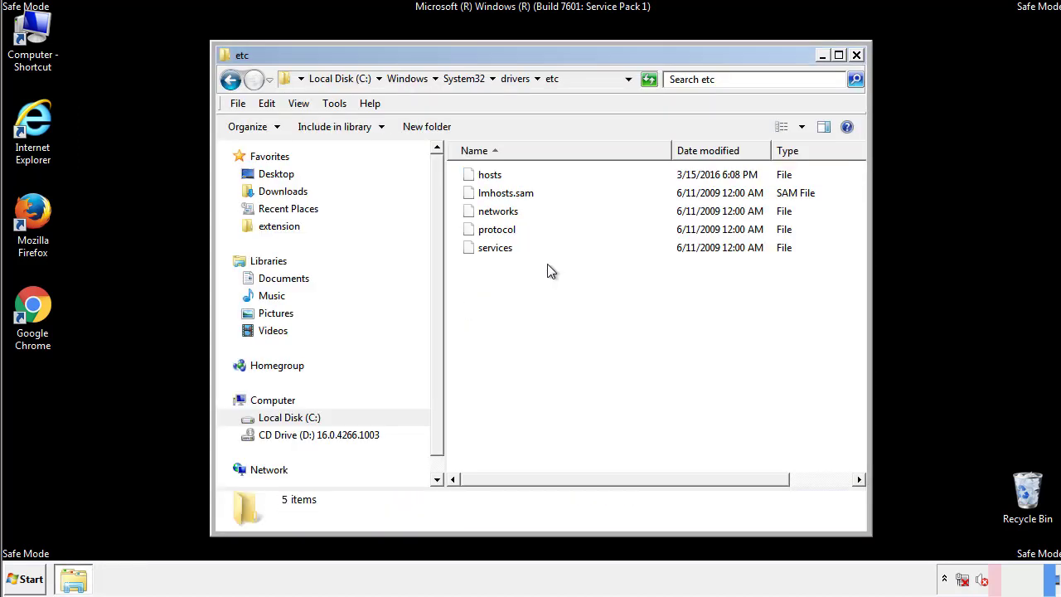
{"action": "left_click", "coordinate": [856, 57]}
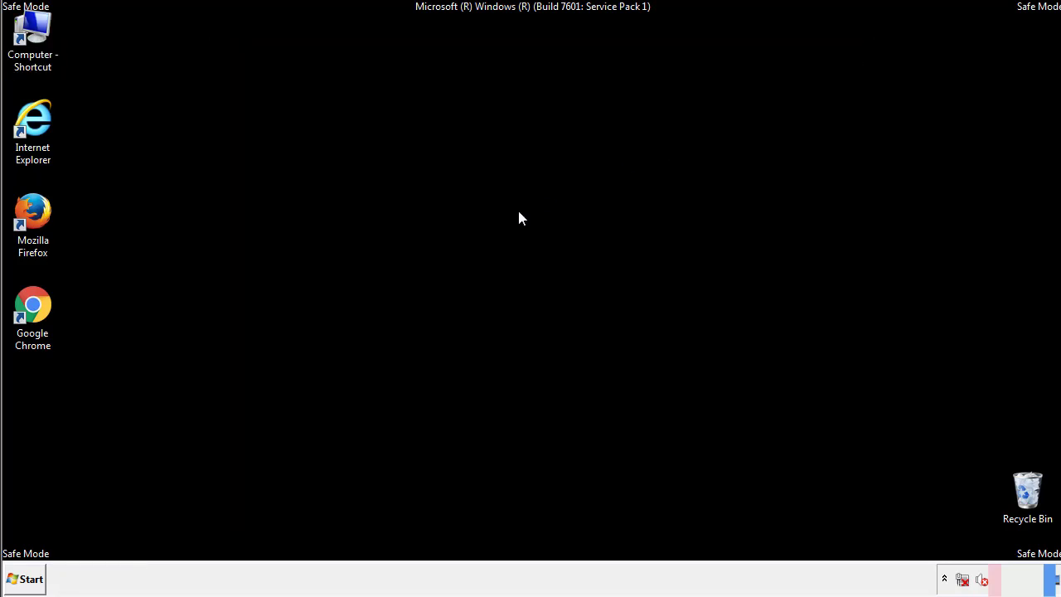
Step: Open the Startup folder from All Programs in an Explorer window
{"action": "left_click", "coordinate": [27, 579]}
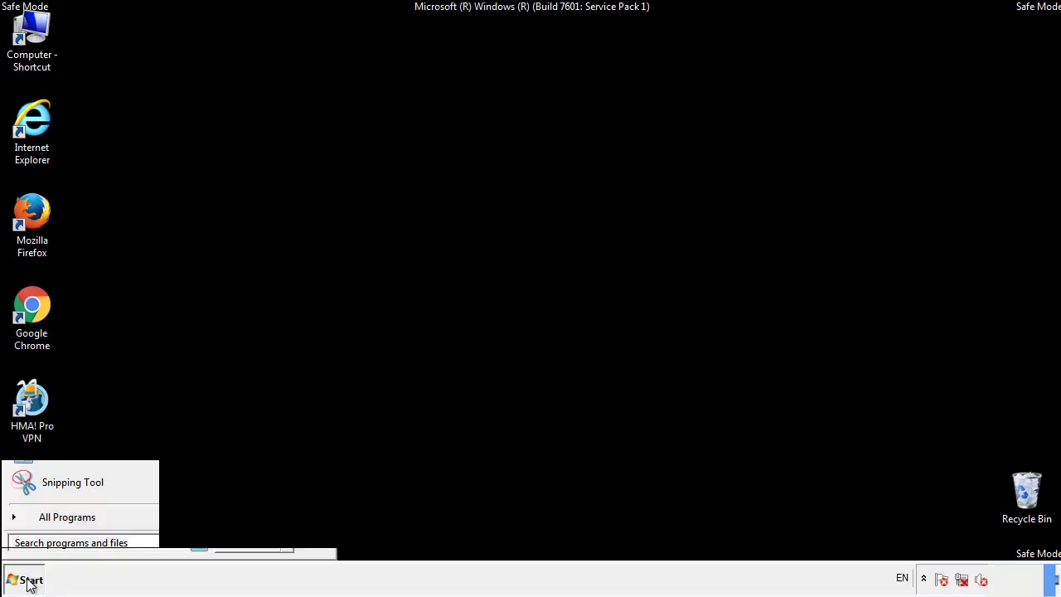
{"action": "left_click", "coordinate": [47, 523]}
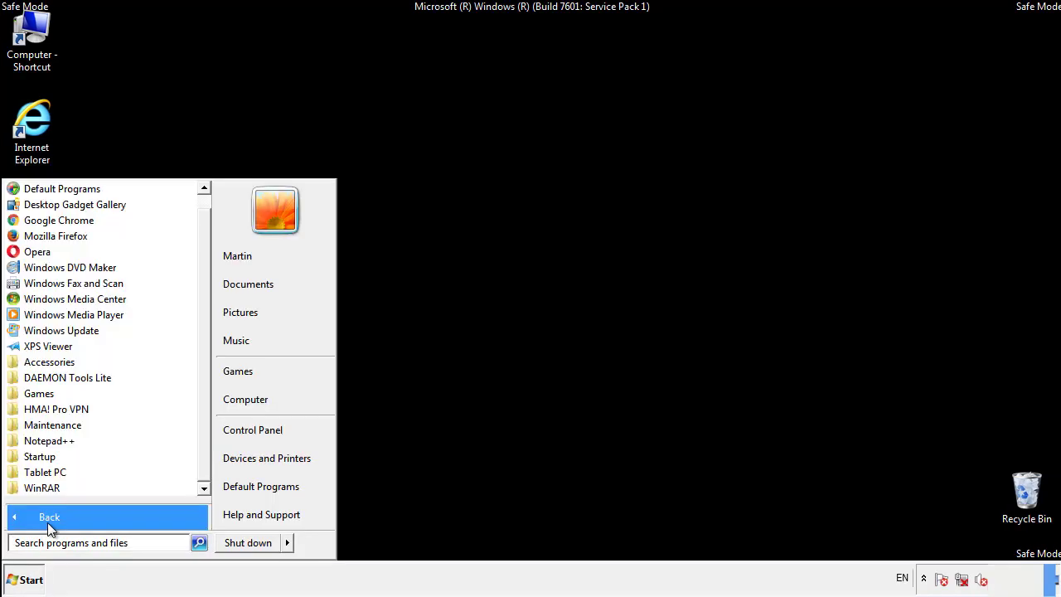
{"action": "right_click", "coordinate": [43, 461]}
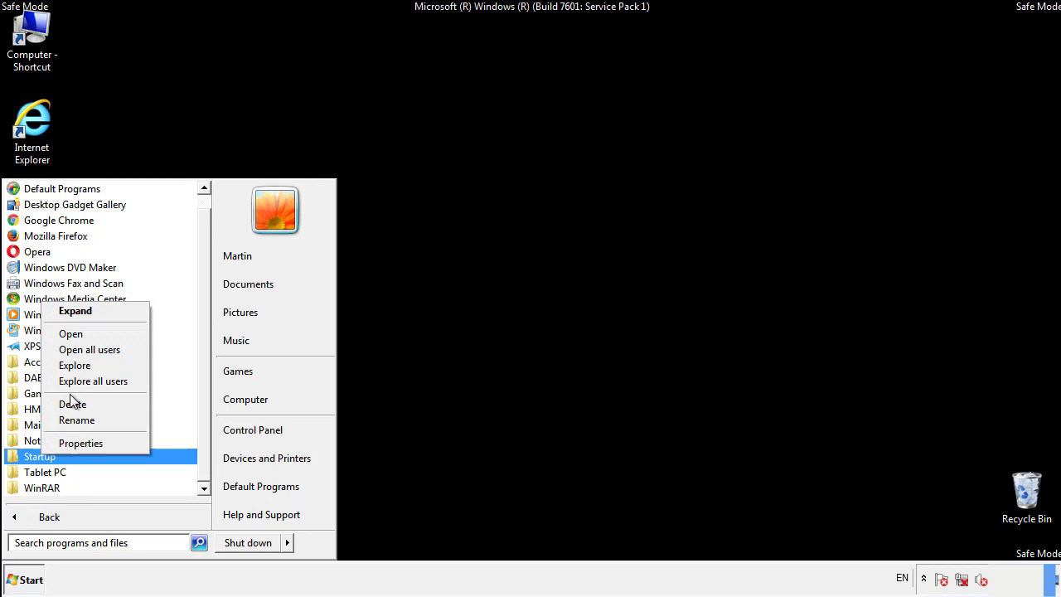
{"action": "left_click", "coordinate": [79, 332]}
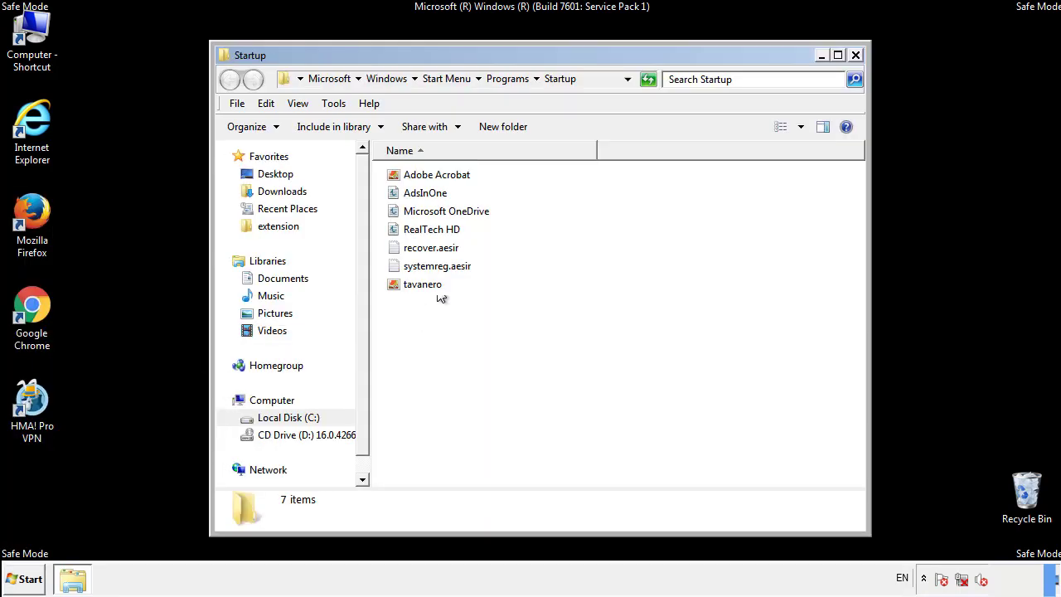
Step: Delete AdsInOne, recover.aesir, systemreg.aesir and tavanero from Startup, then close the window
{"action": "left_click", "coordinate": [431, 195]}
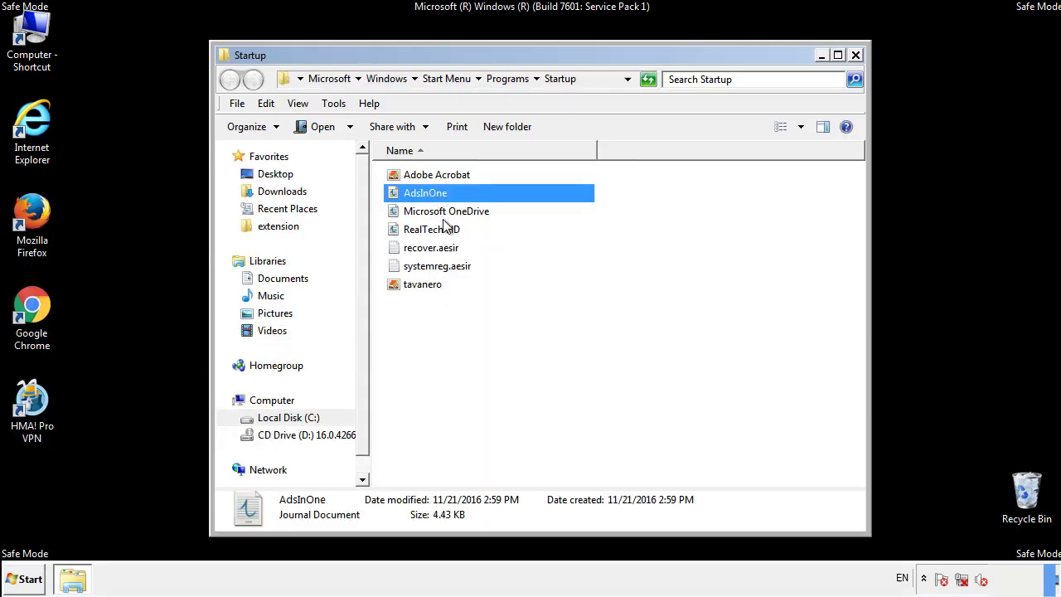
{"action": "left_click", "coordinate": [432, 251], "text": "ctrl"}
{"action": "left_click", "coordinate": [439, 266], "text": "ctrl"}
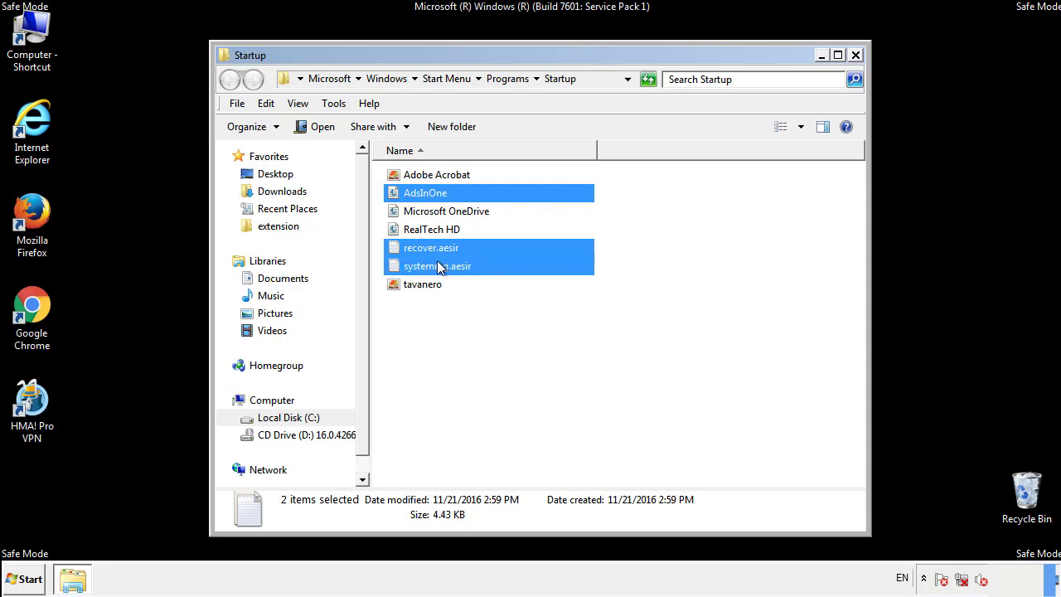
{"action": "left_click", "coordinate": [424, 284], "text": "ctrl"}
{"action": "right_click", "coordinate": [420, 286]}
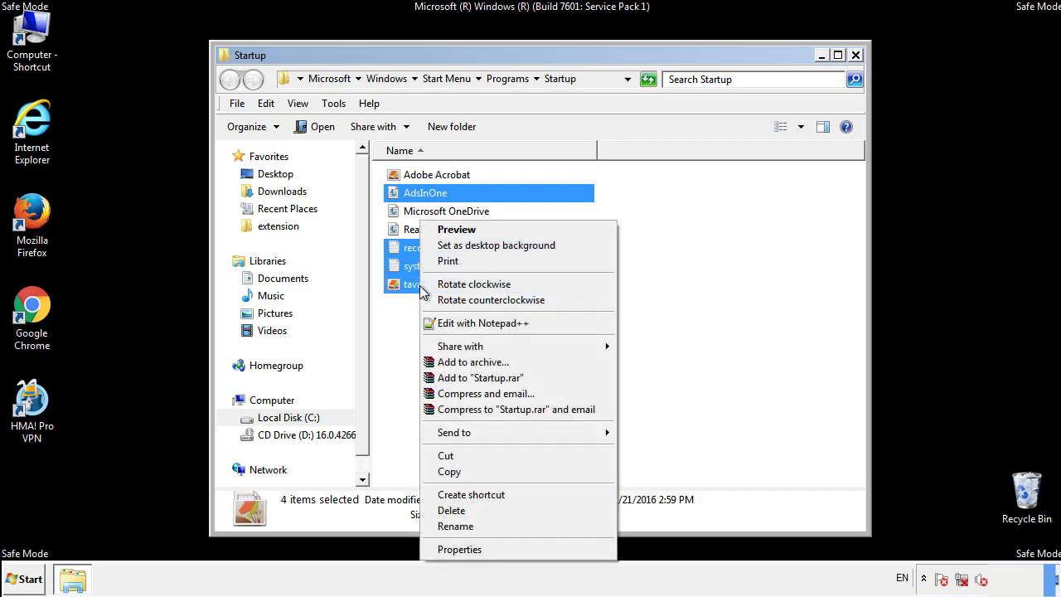
{"action": "left_click", "coordinate": [447, 510]}
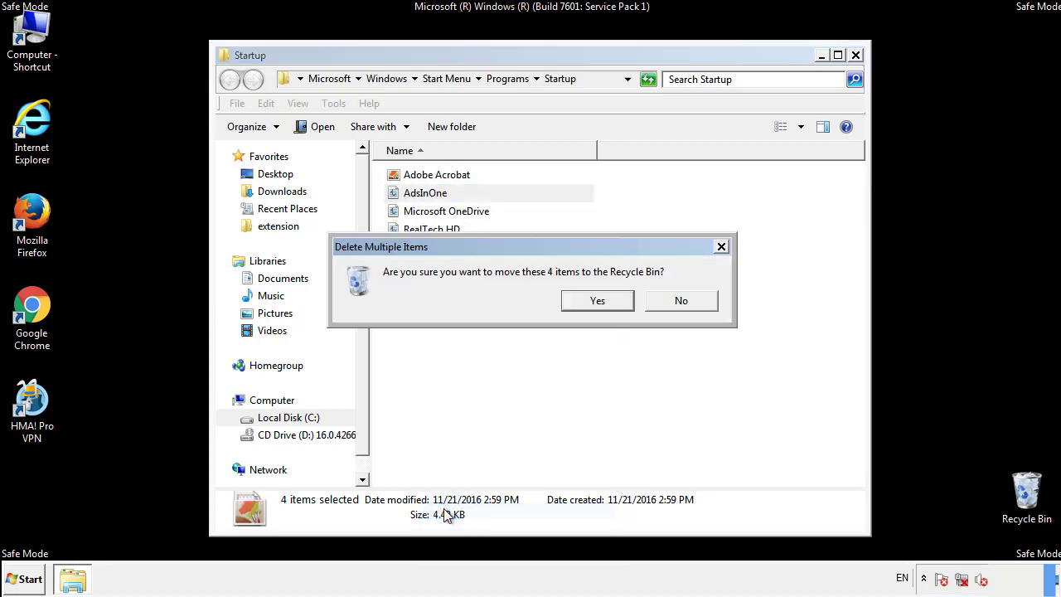
{"action": "left_click", "coordinate": [587, 303]}
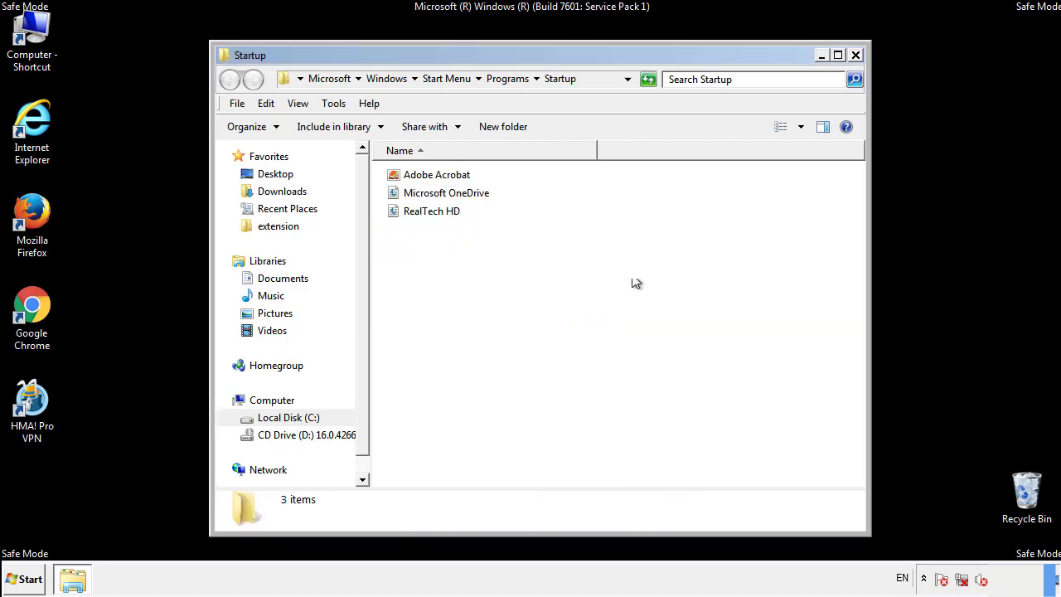
{"action": "left_click", "coordinate": [858, 61]}
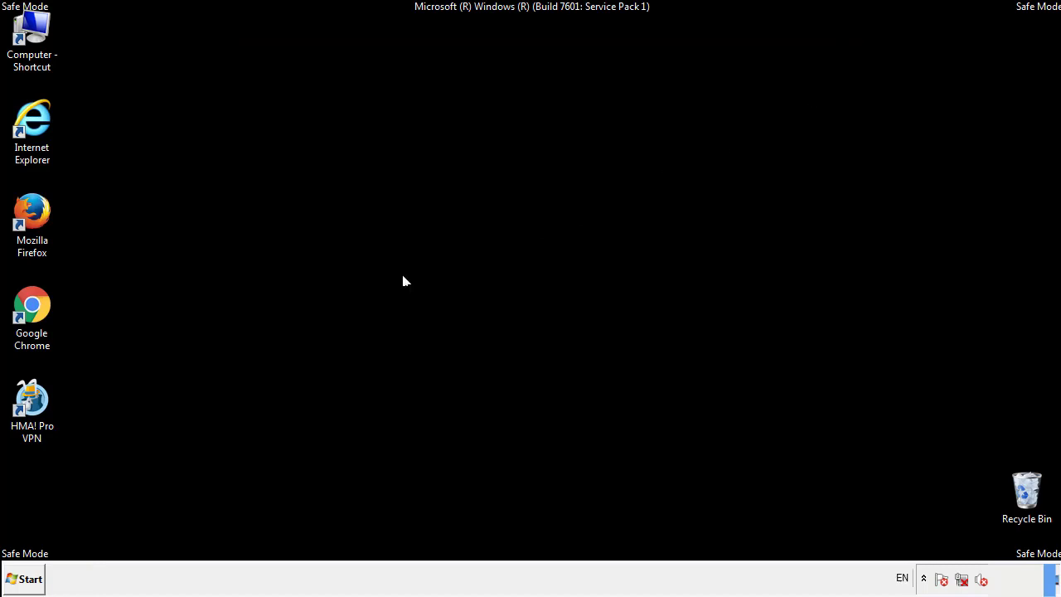
Step: Launch regedit and expand HKEY_LOCAL_MACHINE\SOFTWARE\Microsoft
{"action": "left_click", "coordinate": [24, 584]}
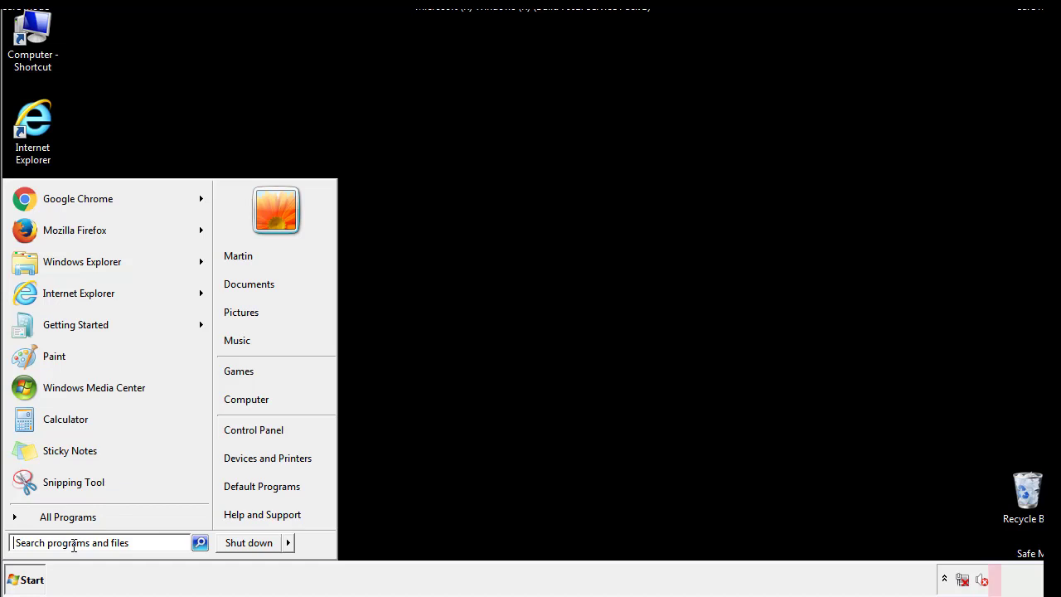
{"action": "type", "text": "reged"}
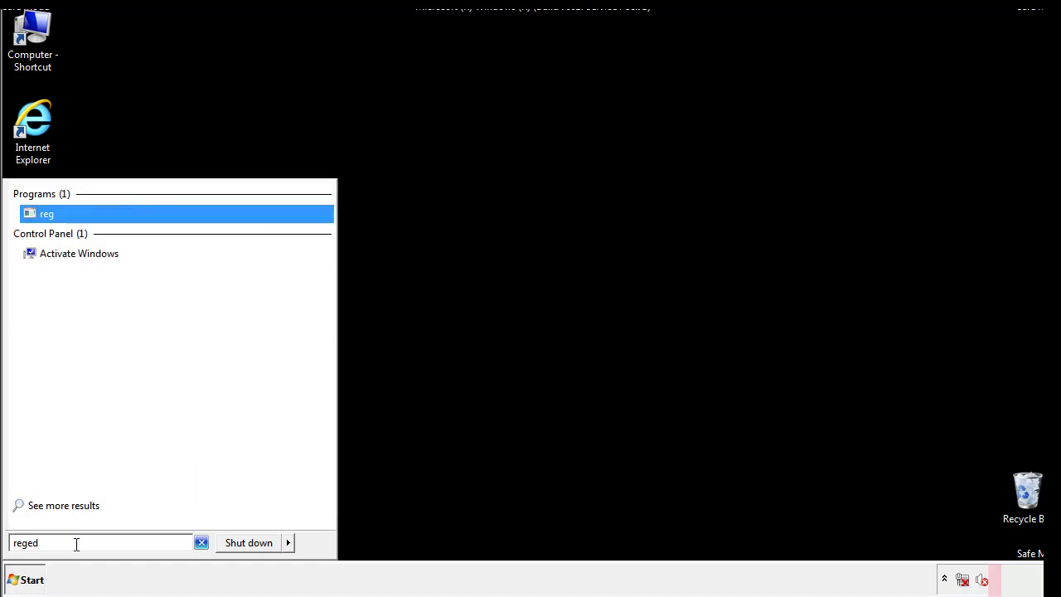
{"action": "type", "text": "it"}
{"action": "key", "text": "Return"}
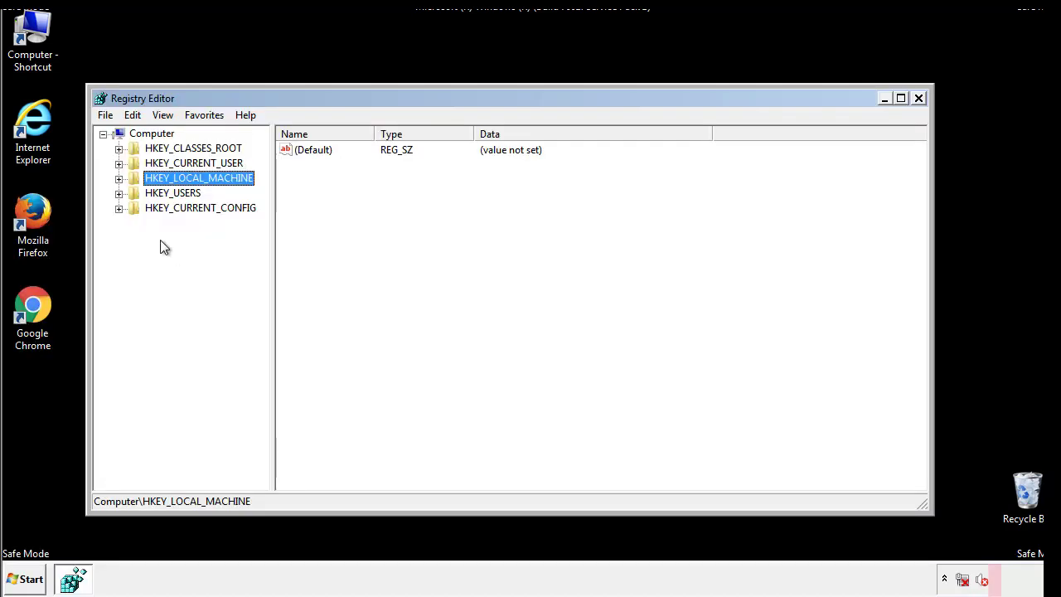
{"action": "left_click", "coordinate": [118, 179]}
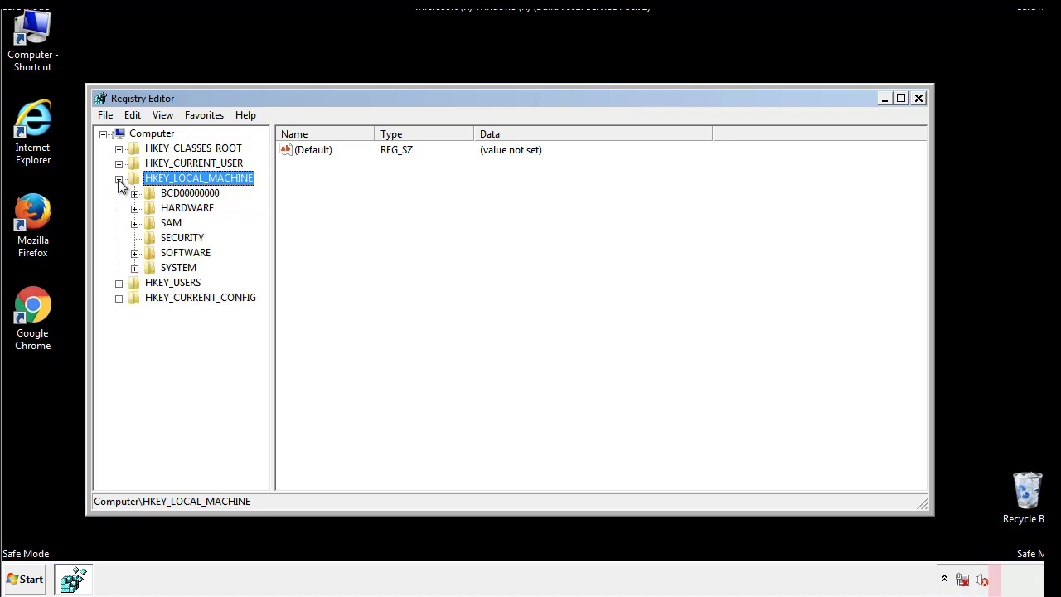
{"action": "left_click", "coordinate": [135, 253]}
{"action": "scroll", "coordinate": [262, 257], "scroll_direction": "down", "scroll_amount": 1}
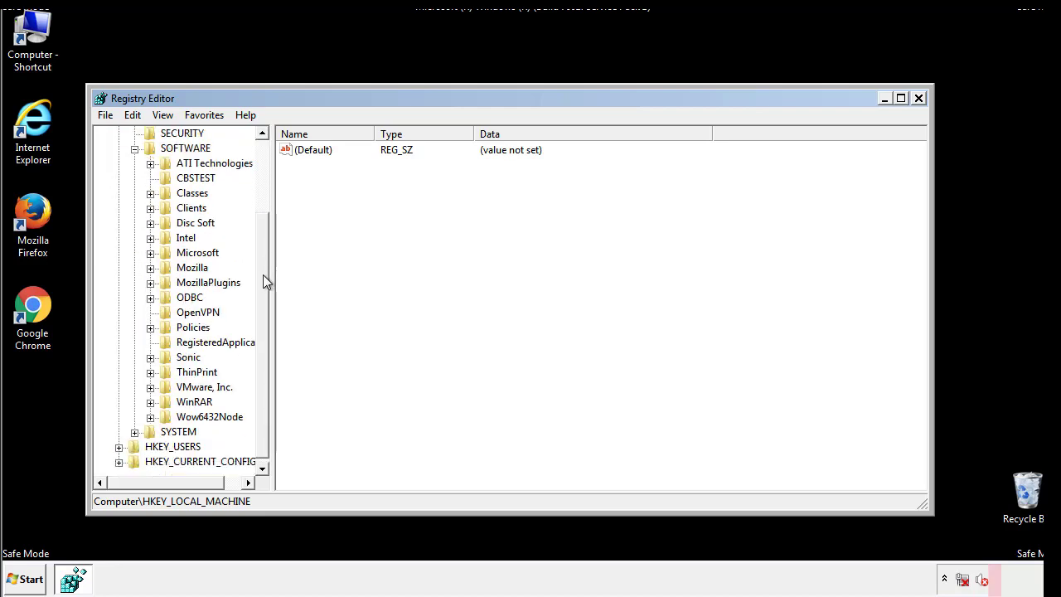
{"action": "left_click", "coordinate": [149, 252]}
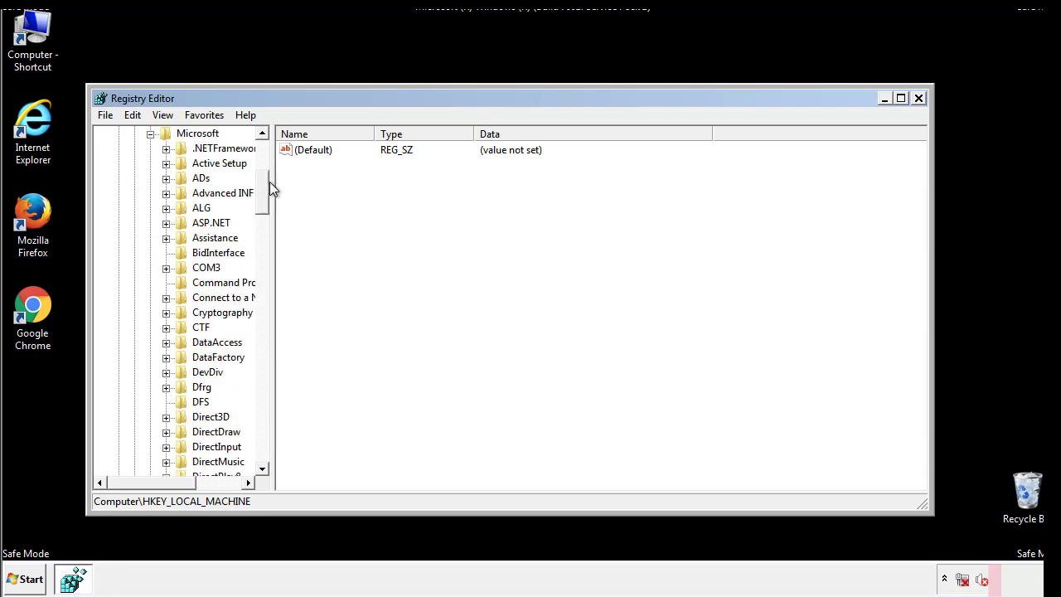
{"action": "left_click_drag", "start_coordinate": [261, 203], "coordinate": [265, 387]}
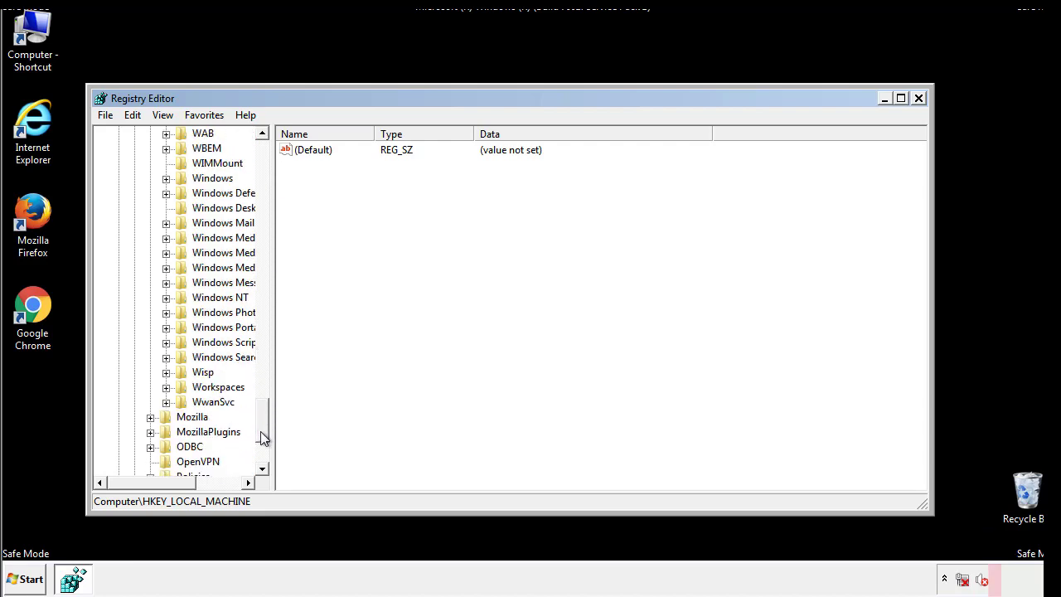
{"action": "left_click_drag", "start_coordinate": [265, 387], "coordinate": [265, 429]}
Step: Expand Windows\CurrentVersion and show the values of the Run key
{"action": "left_click", "coordinate": [167, 254]}
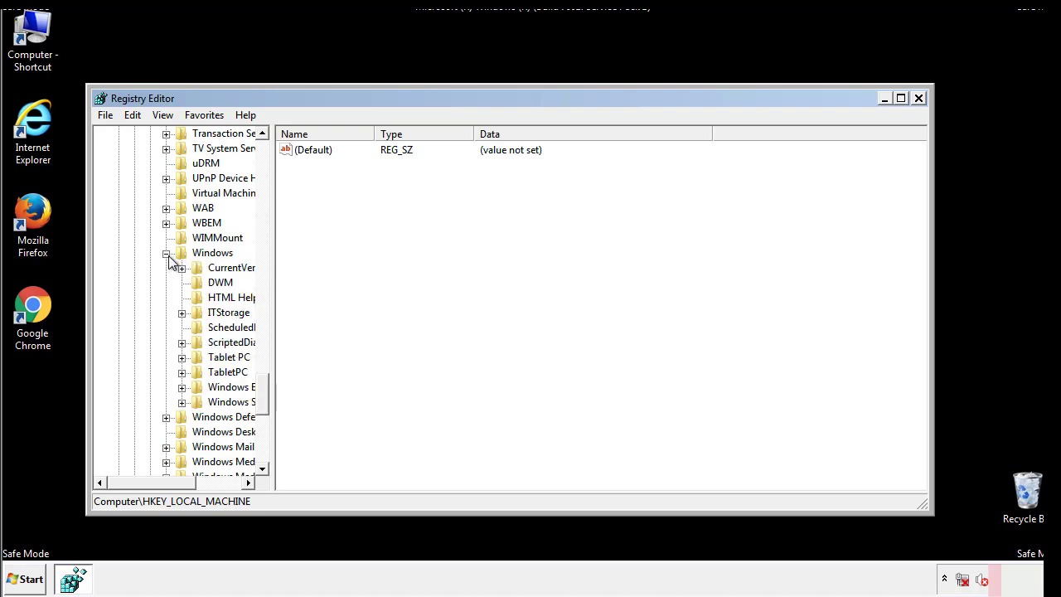
{"action": "left_click_drag", "start_coordinate": [147, 482], "coordinate": [169, 486]}
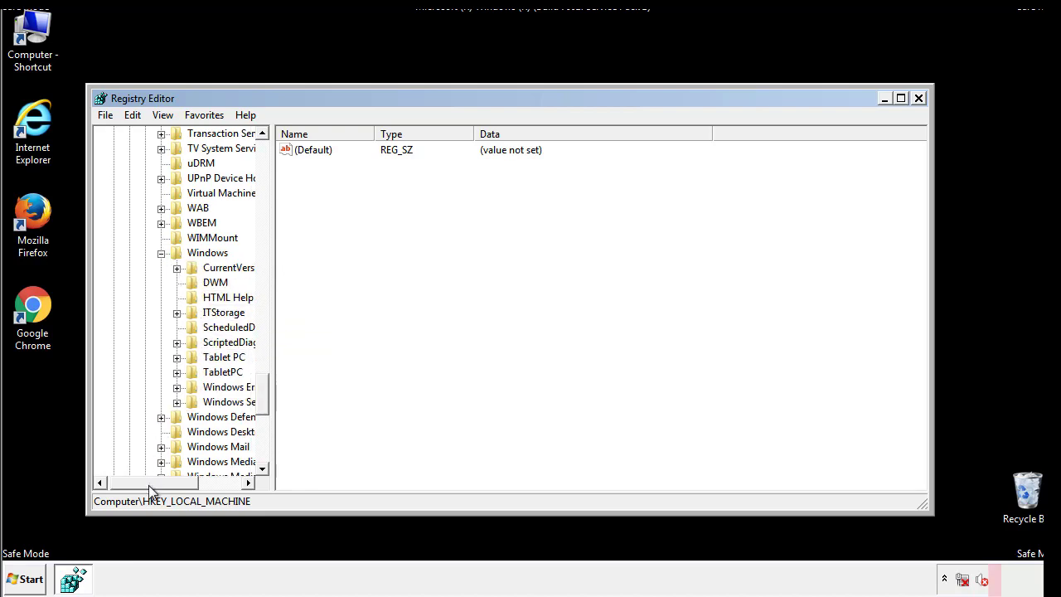
{"action": "left_click", "coordinate": [136, 268]}
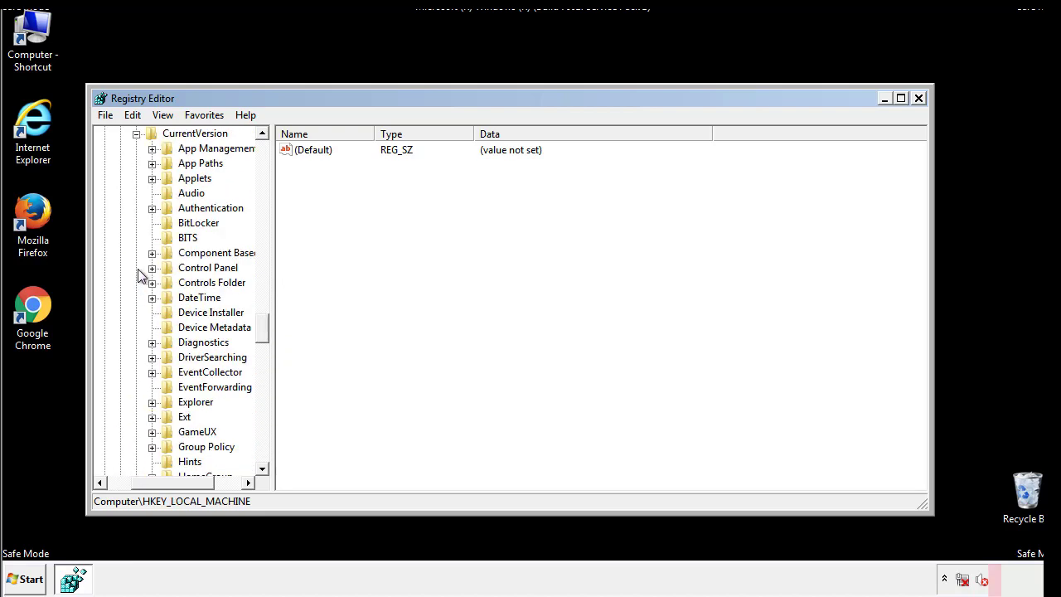
{"action": "left_click_drag", "start_coordinate": [269, 327], "coordinate": [264, 390]}
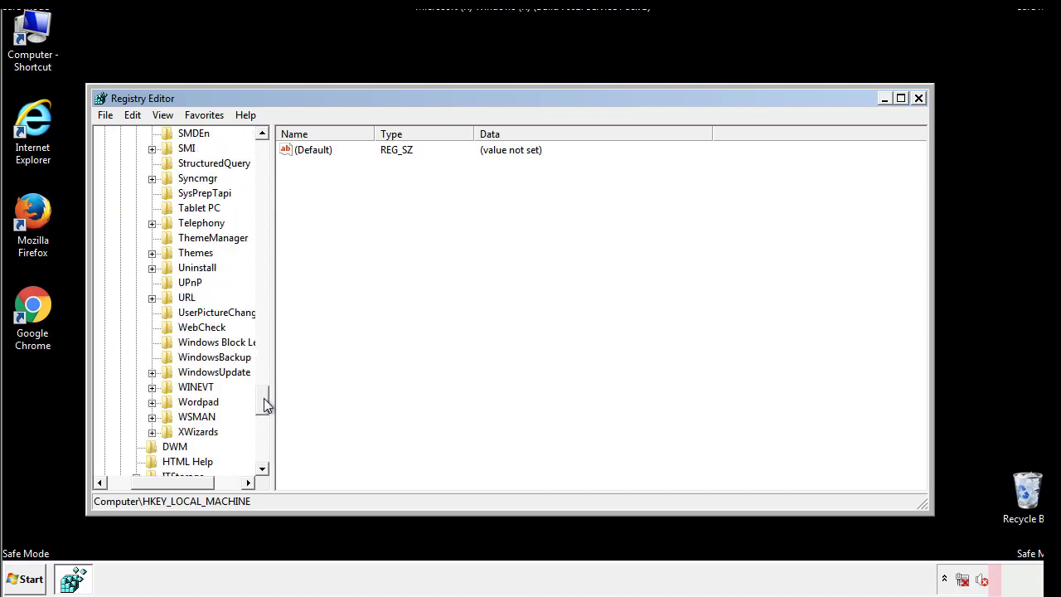
{"action": "left_click_drag", "start_coordinate": [264, 389], "coordinate": [262, 384]}
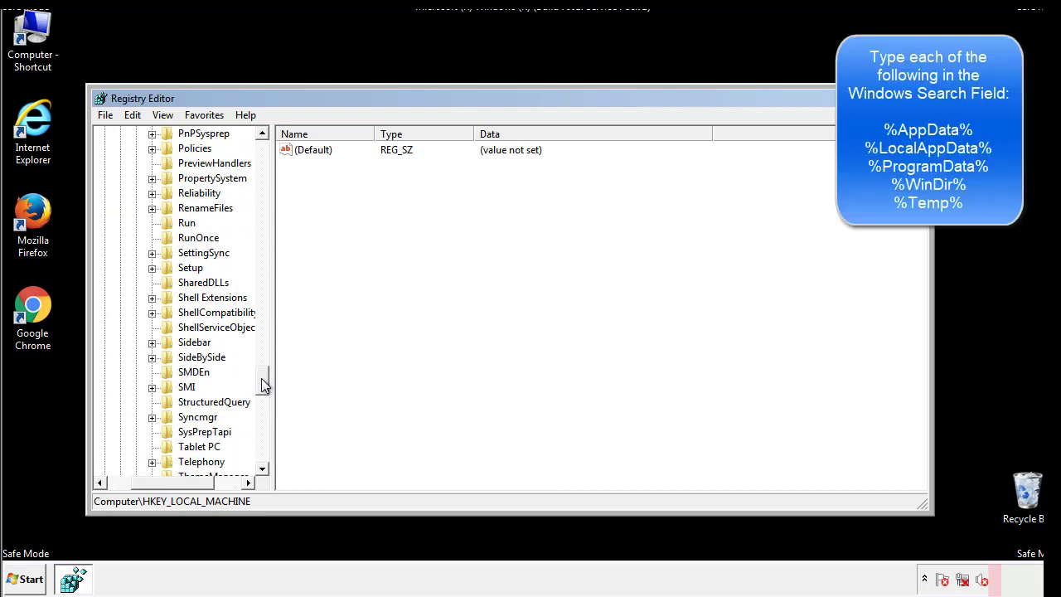
{"action": "left_click", "coordinate": [174, 223]}
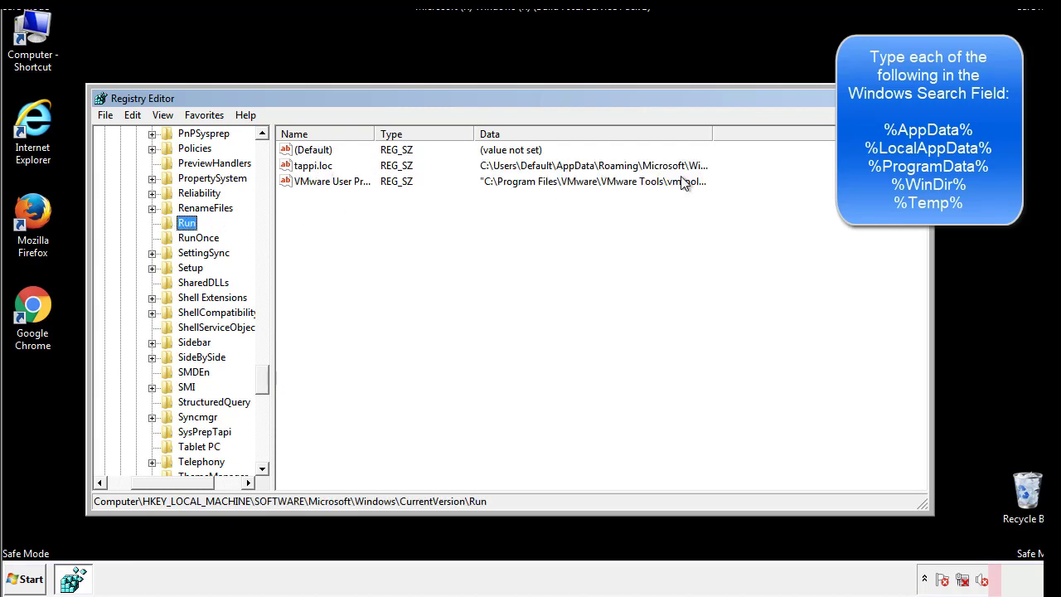
Step: Delete the tappi.loc value from the HKLM Run key, keeping VMware User Process
{"action": "left_click", "coordinate": [313, 170]}
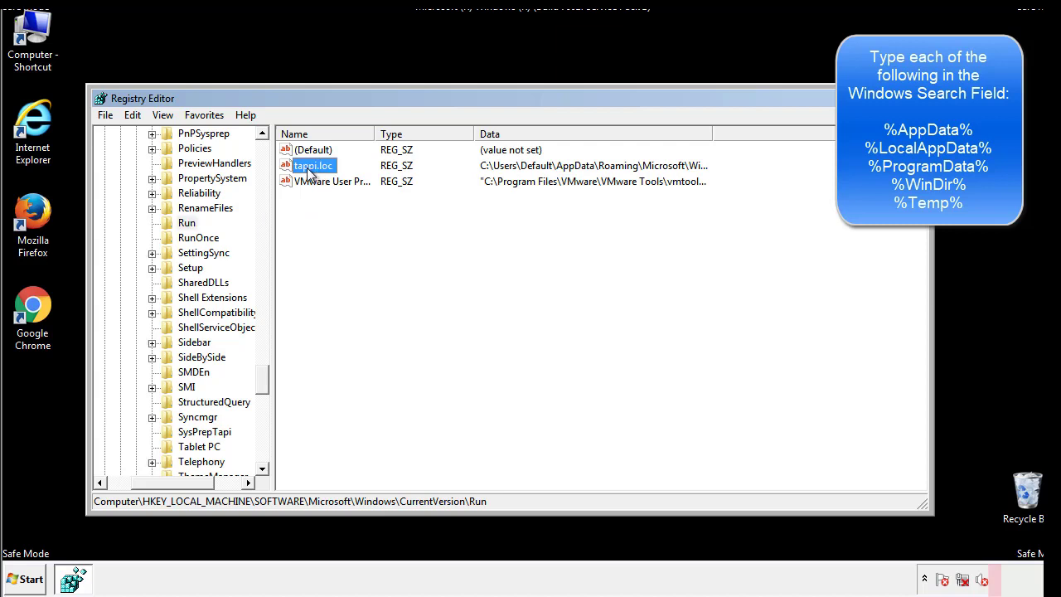
{"action": "right_click", "coordinate": [314, 170]}
{"action": "left_click", "coordinate": [332, 215]}
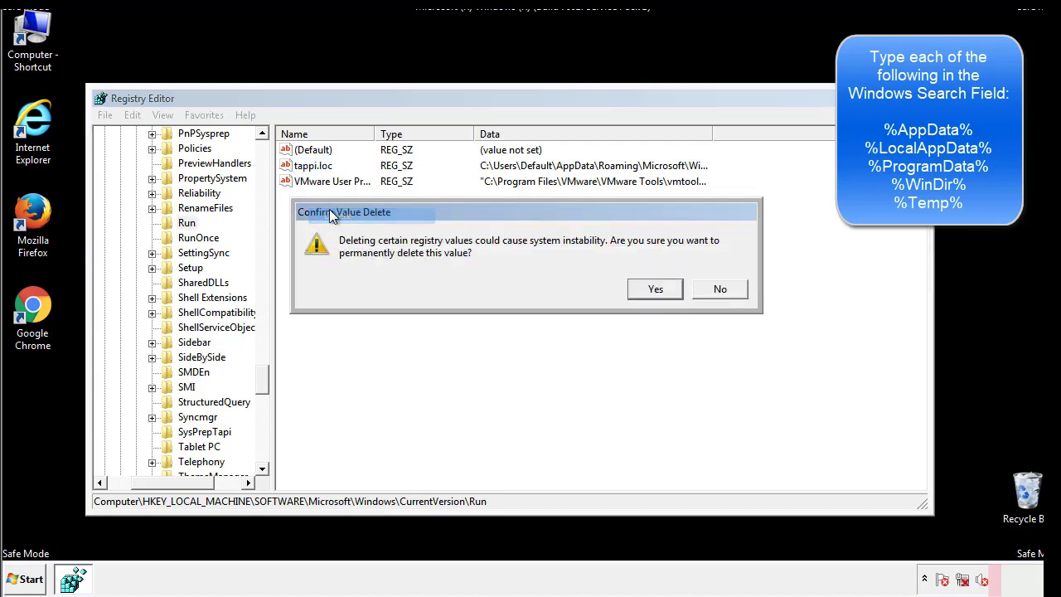
{"action": "left_click", "coordinate": [646, 291]}
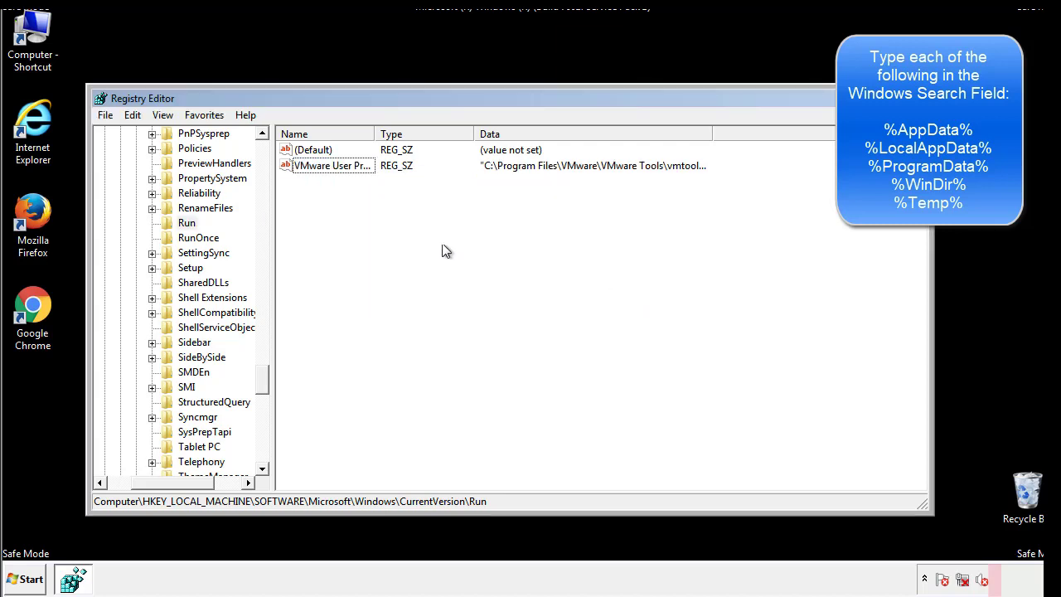
Step: Collapse HKEY_LOCAL_MACHINE and expand HKEY_CURRENT_USER\Software
{"action": "left_click_drag", "start_coordinate": [265, 375], "coordinate": [261, 454]}
{"action": "left_click_drag", "start_coordinate": [200, 482], "coordinate": [128, 493]}
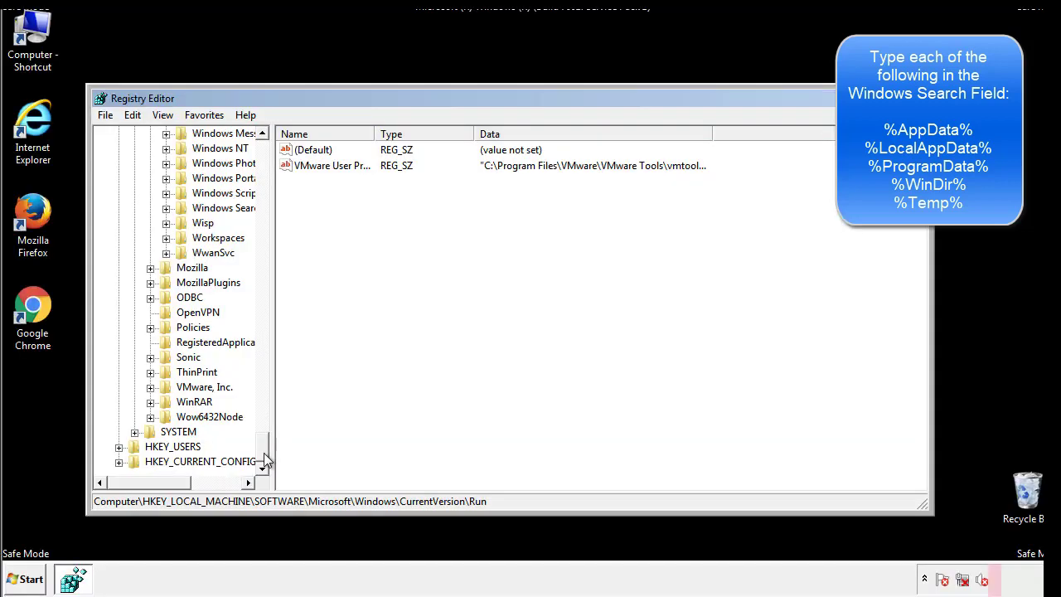
{"action": "left_click_drag", "start_coordinate": [264, 454], "coordinate": [270, 162]}
{"action": "left_click", "coordinate": [119, 179]}
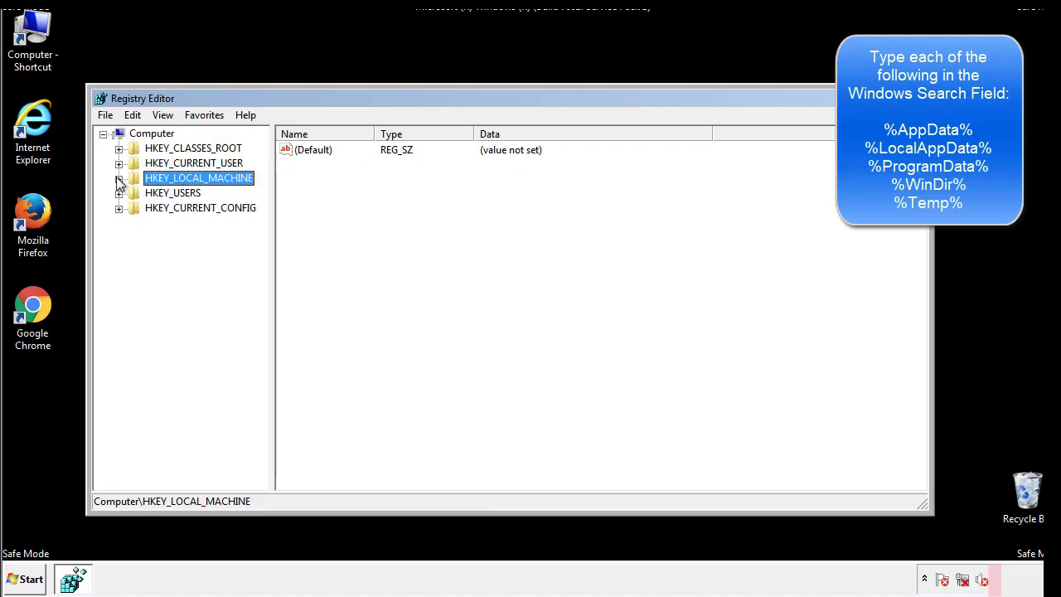
{"action": "left_click", "coordinate": [118, 163]}
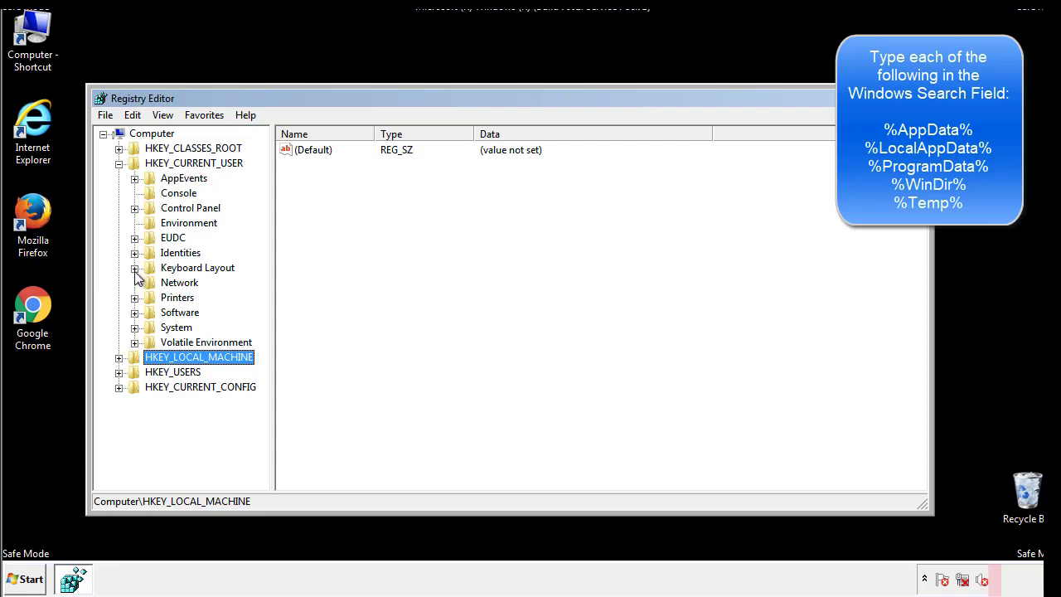
{"action": "left_click", "coordinate": [135, 315]}
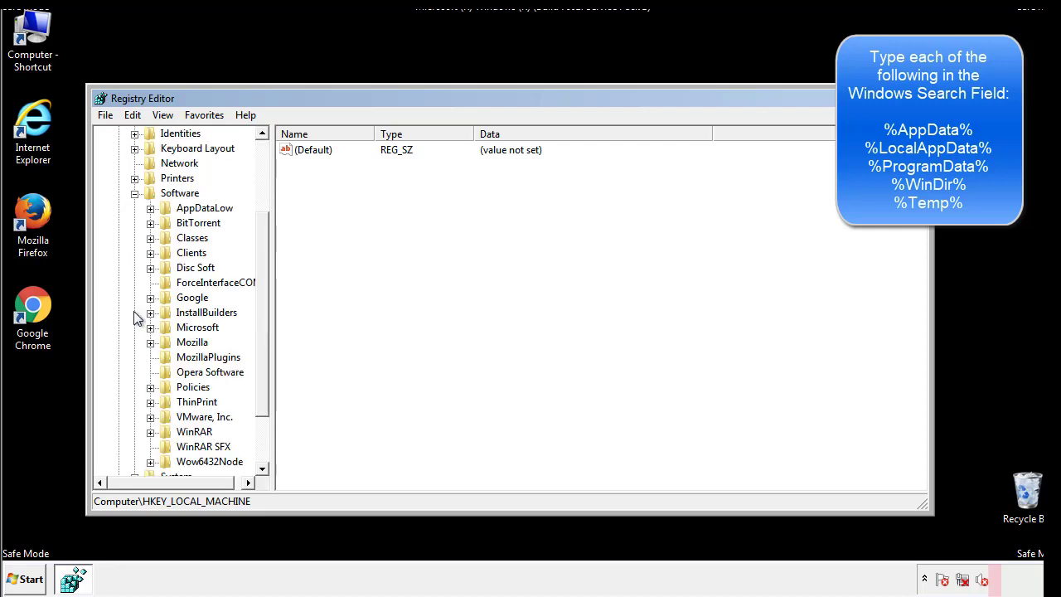
Step: Expand Microsoft\Windows\CurrentVersion and open the current user's Run key
{"action": "left_click_drag", "start_coordinate": [260, 301], "coordinate": [260, 316]}
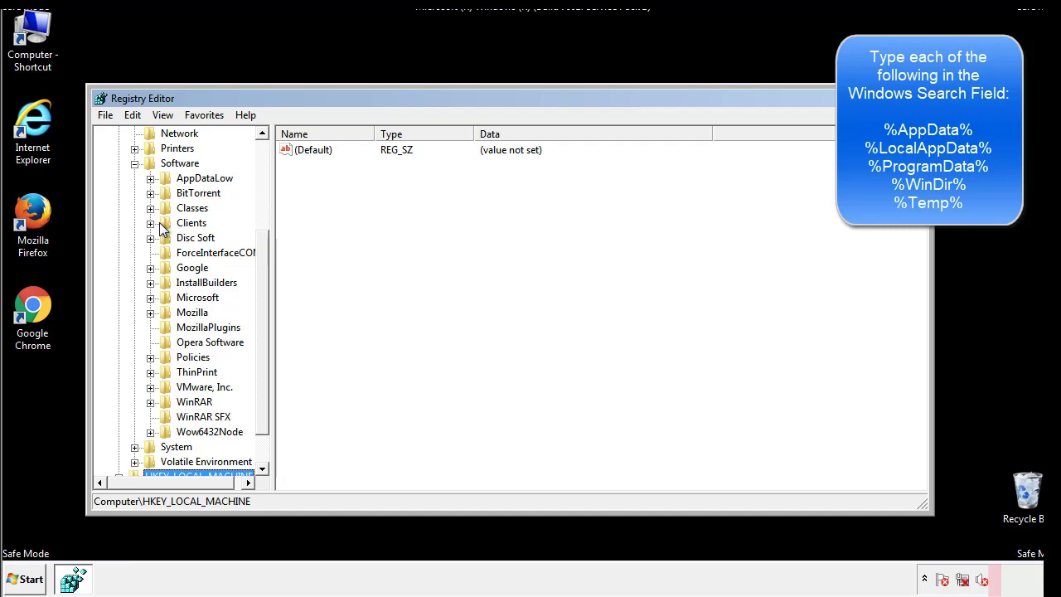
{"action": "left_click", "coordinate": [150, 298]}
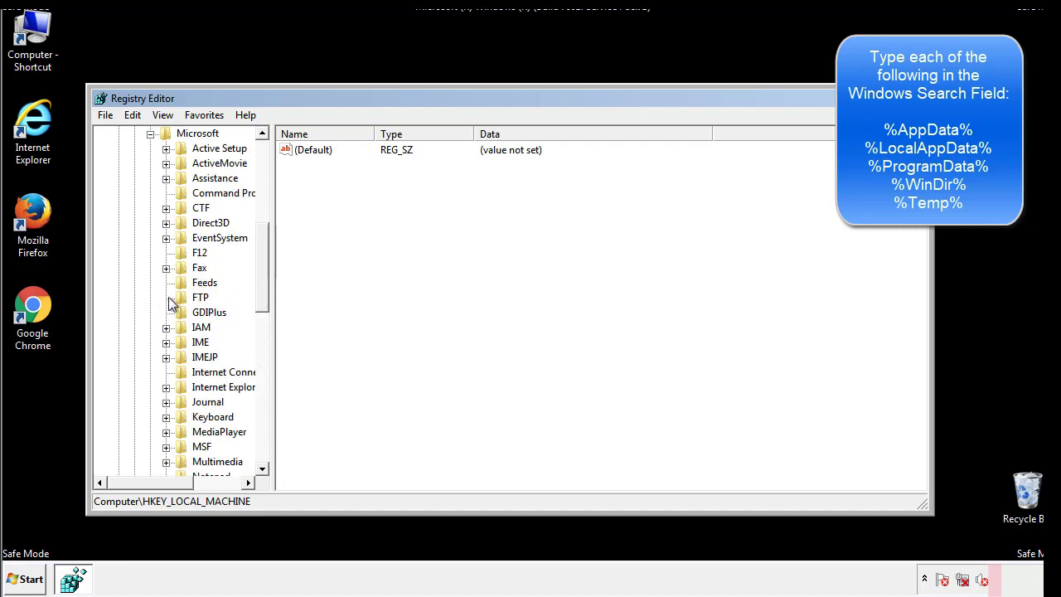
{"action": "left_click_drag", "start_coordinate": [260, 242], "coordinate": [261, 347]}
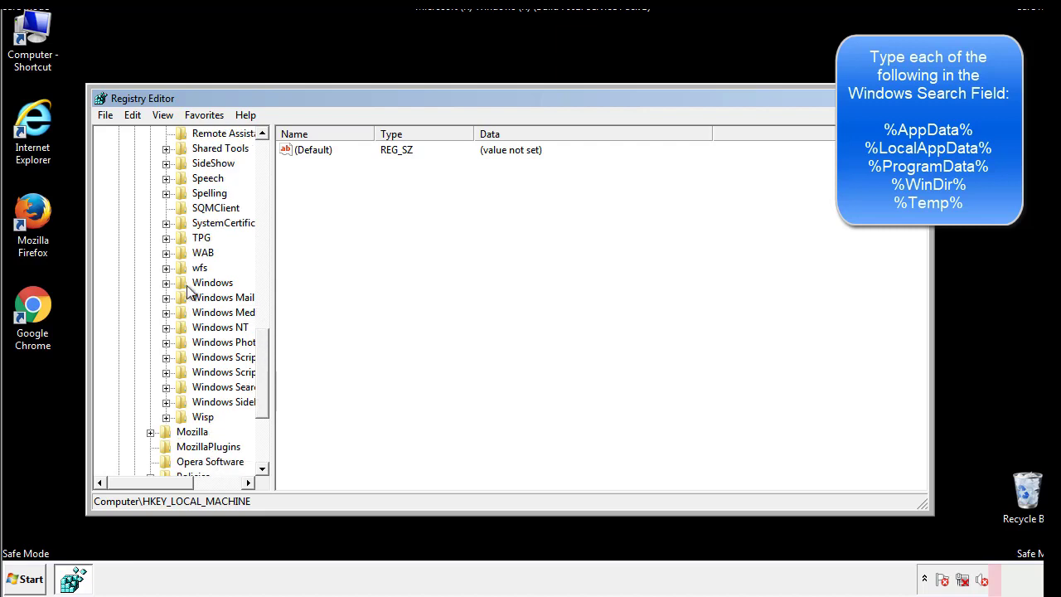
{"action": "left_click", "coordinate": [166, 283]}
{"action": "left_click", "coordinate": [183, 299]}
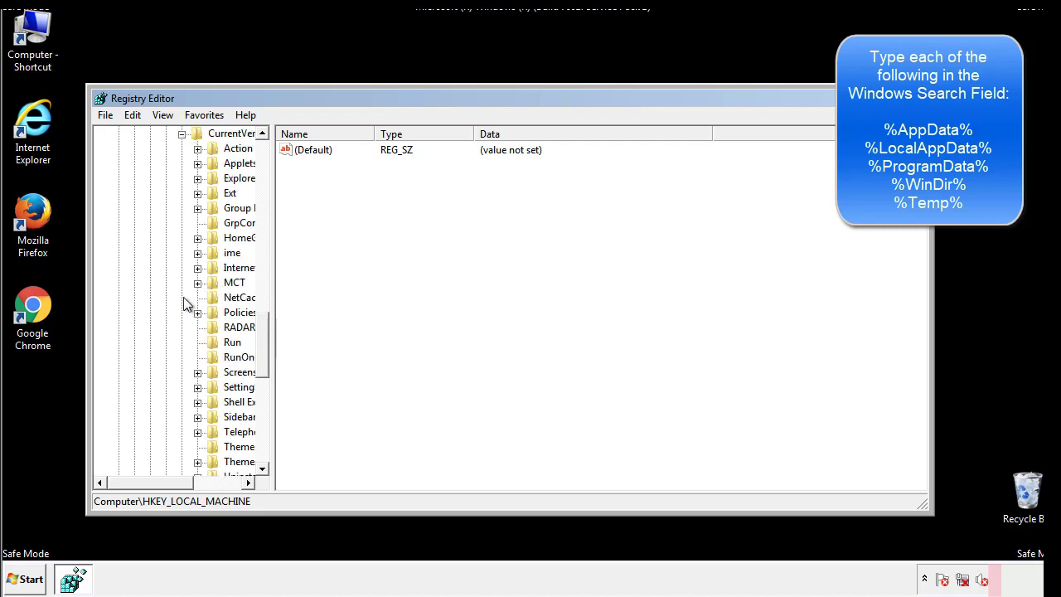
{"action": "left_click_drag", "start_coordinate": [162, 487], "coordinate": [187, 483]}
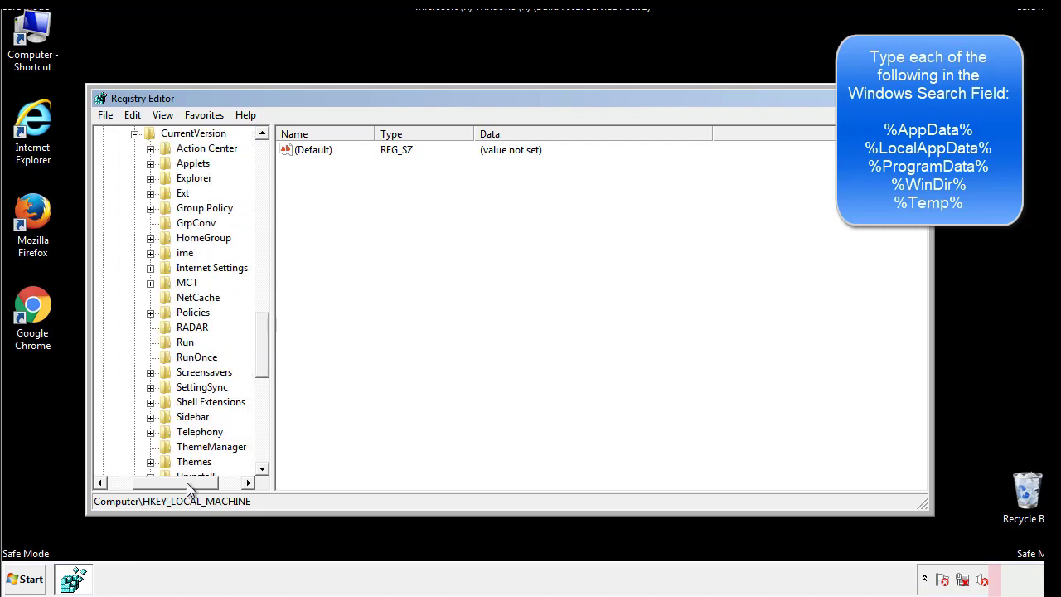
{"action": "left_click", "coordinate": [183, 341]}
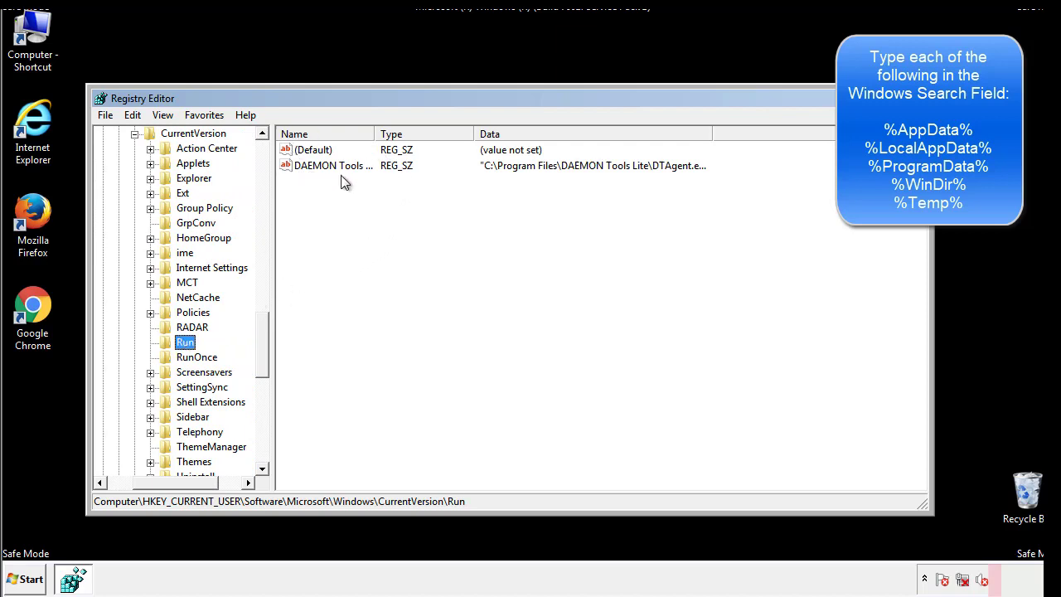
Step: Inspect the Run values, showing the DAEMON Tools Lite entry, then collapse the Windows key
{"action": "left_click", "coordinate": [452, 192]}
{"action": "left_click_drag", "start_coordinate": [308, 240], "coordinate": [325, 197]}
{"action": "left_click_drag", "start_coordinate": [175, 480], "coordinate": [155, 482]}
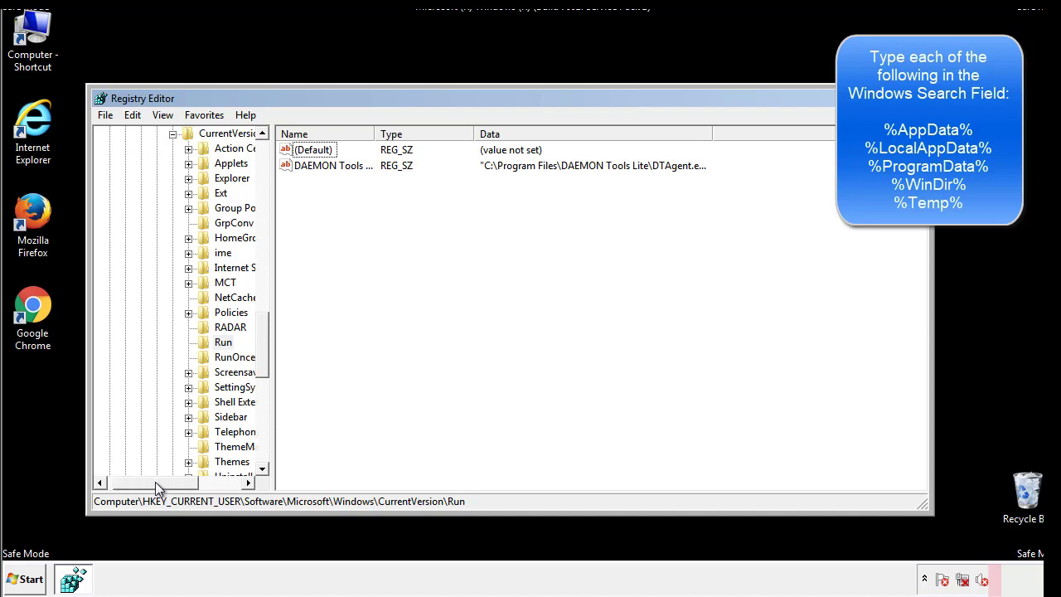
{"action": "left_click_drag", "start_coordinate": [268, 362], "coordinate": [262, 348]}
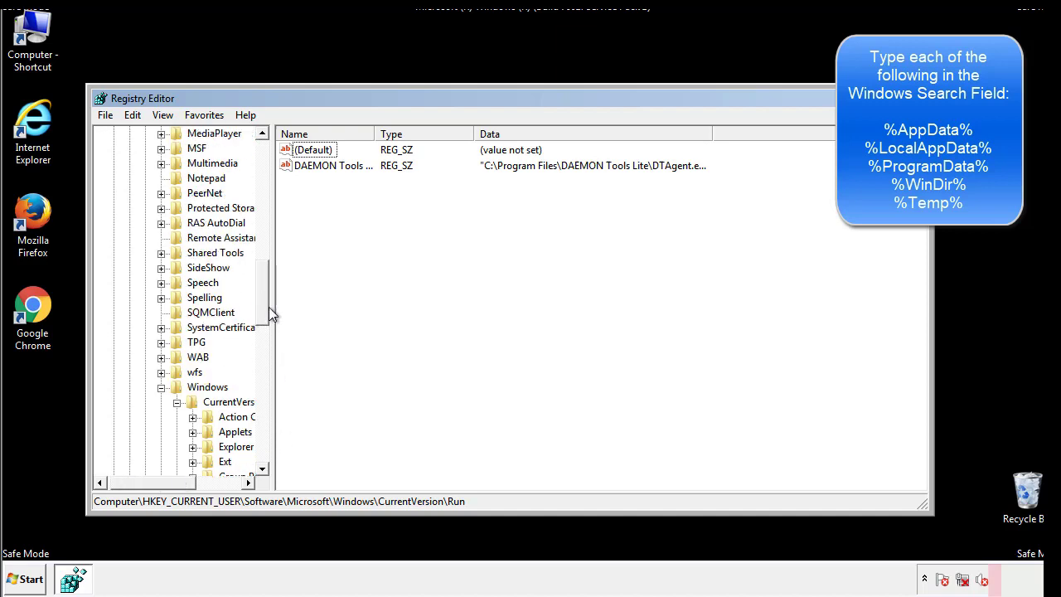
{"action": "left_click", "coordinate": [160, 387]}
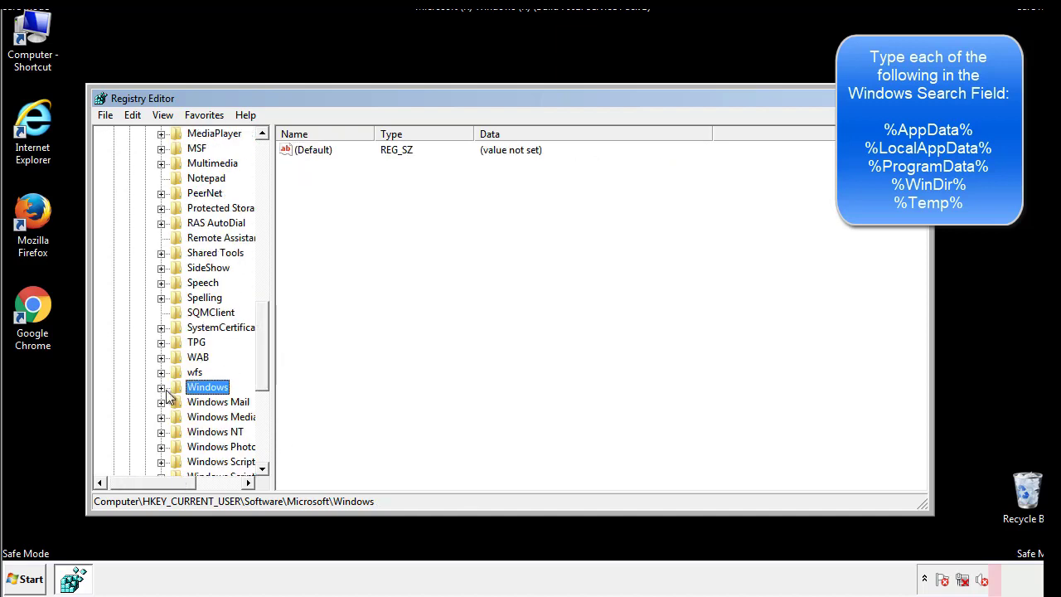
{"action": "left_click_drag", "start_coordinate": [266, 369], "coordinate": [266, 205]}
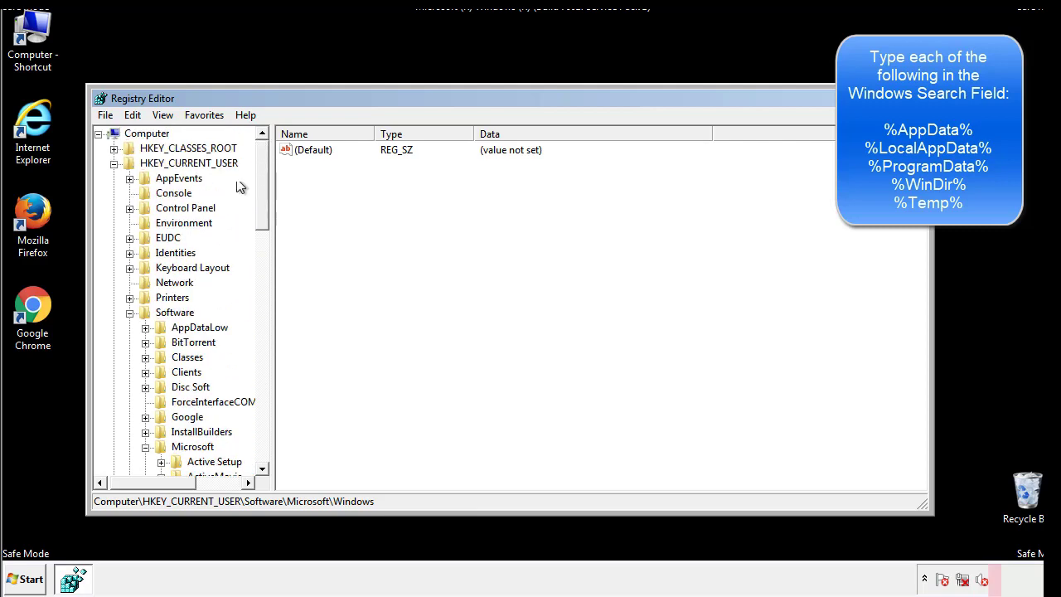
Step: Search the registry for '%tem' using Edit > Find
{"action": "left_click", "coordinate": [137, 116]}
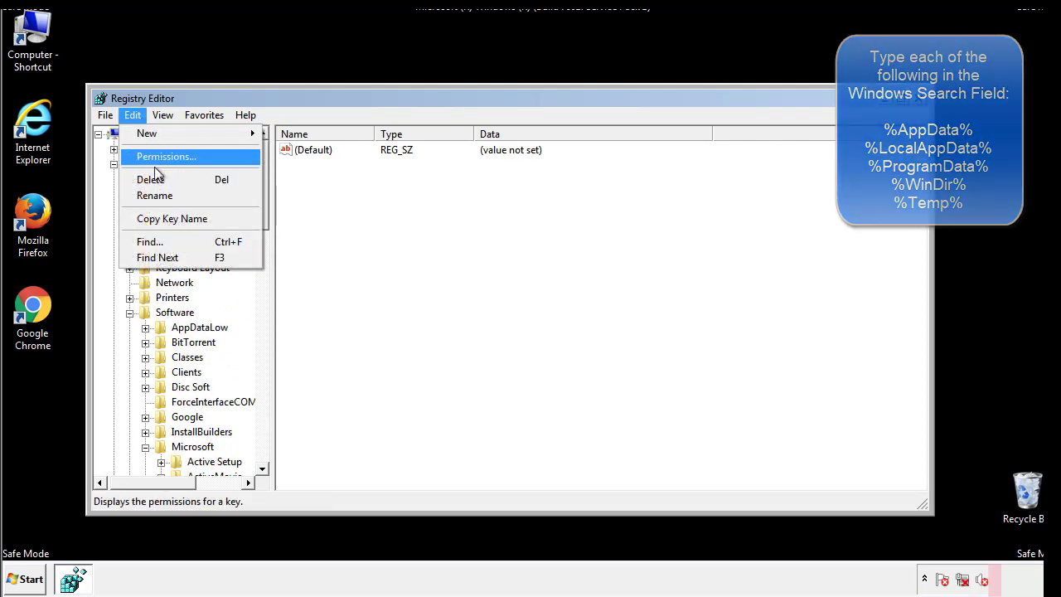
{"action": "left_click", "coordinate": [149, 241]}
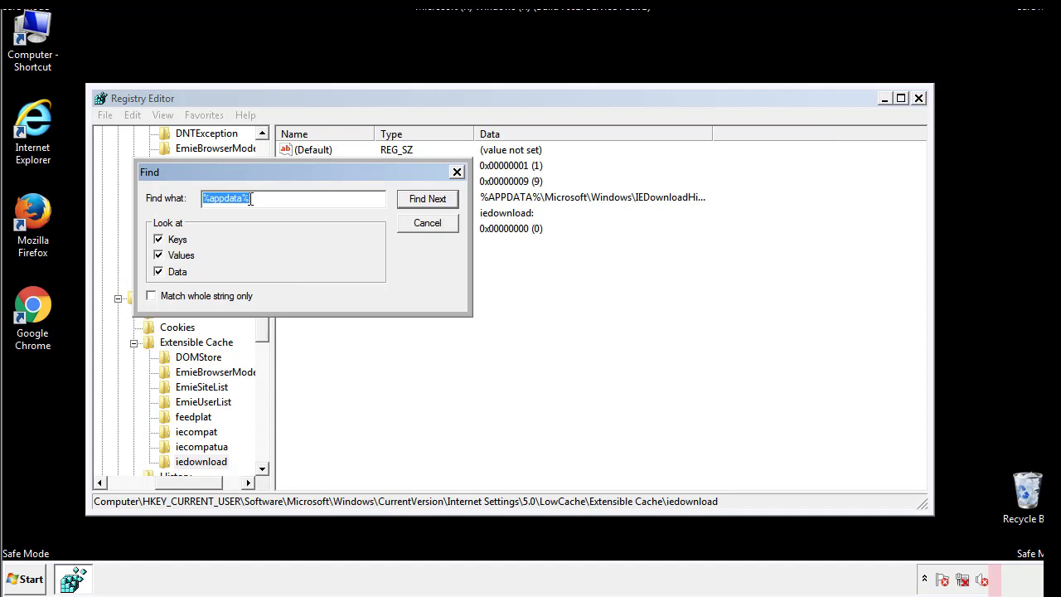
{"action": "type", "text": "%t"}
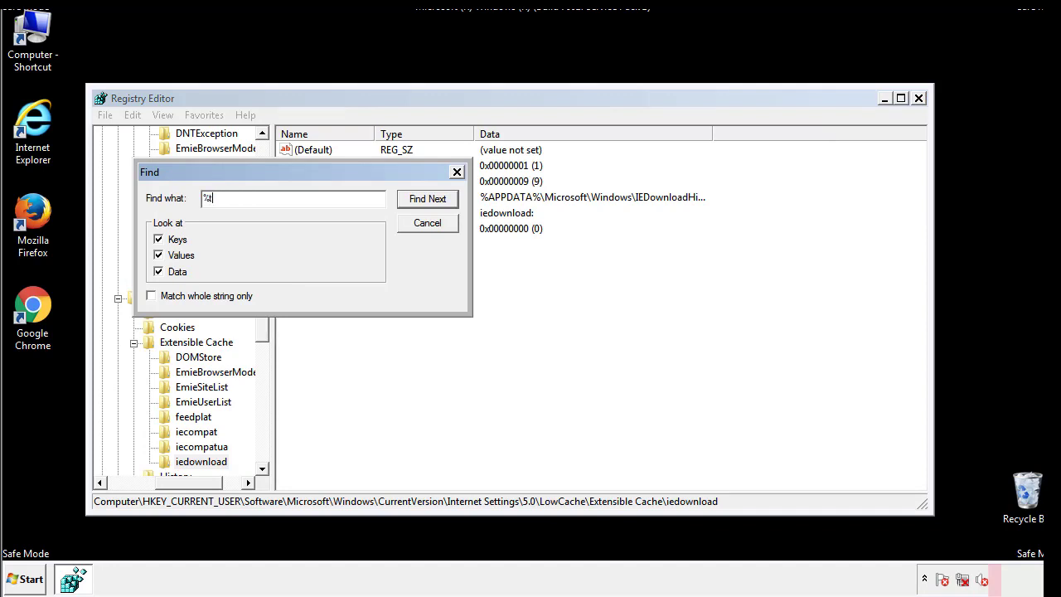
{"action": "type", "text": "emp%"}
{"action": "key", "text": "Return"}
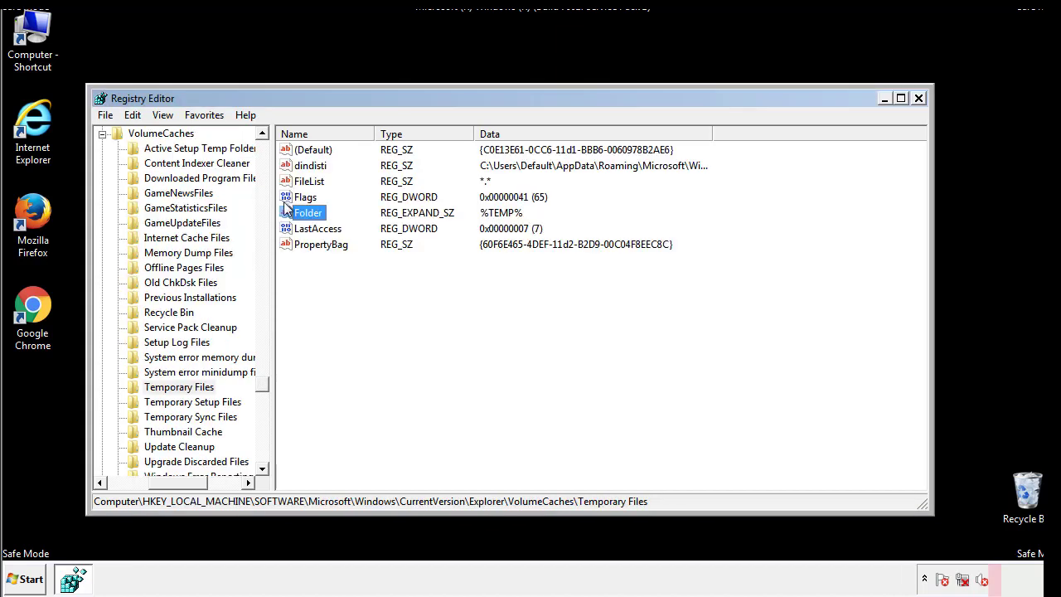
Step: Delete all values in the Temporary Files key, leaving only the empty Default
{"action": "left_click", "coordinate": [435, 290]}
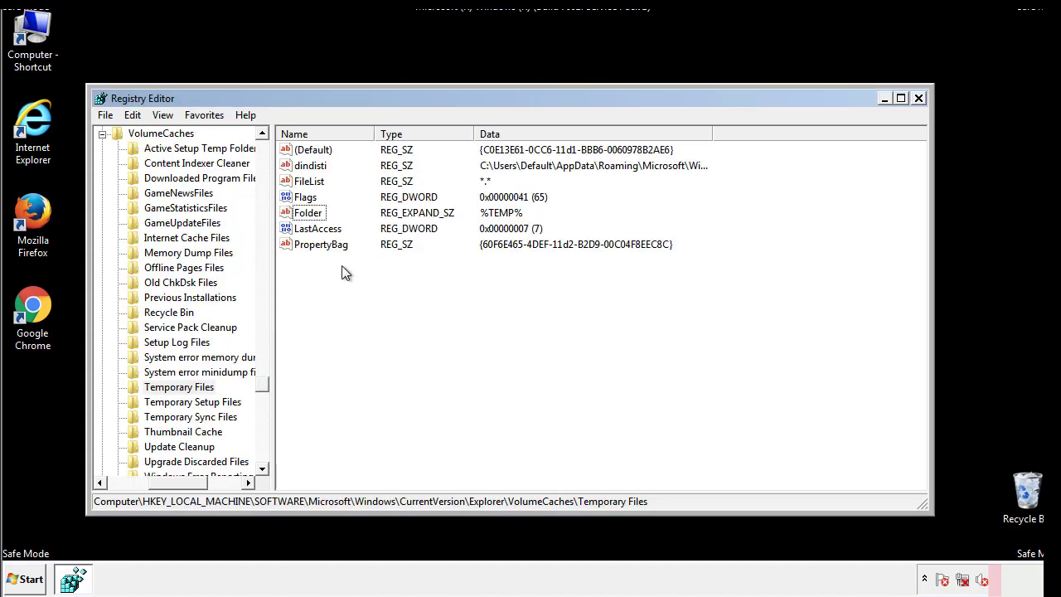
{"action": "mouse_move", "coordinate": [340, 265]}
{"action": "left_mouse_down"}
{"action": "mouse_move", "coordinate": [314, 240]}
{"action": "mouse_move", "coordinate": [301, 155]}
{"action": "left_mouse_up"}
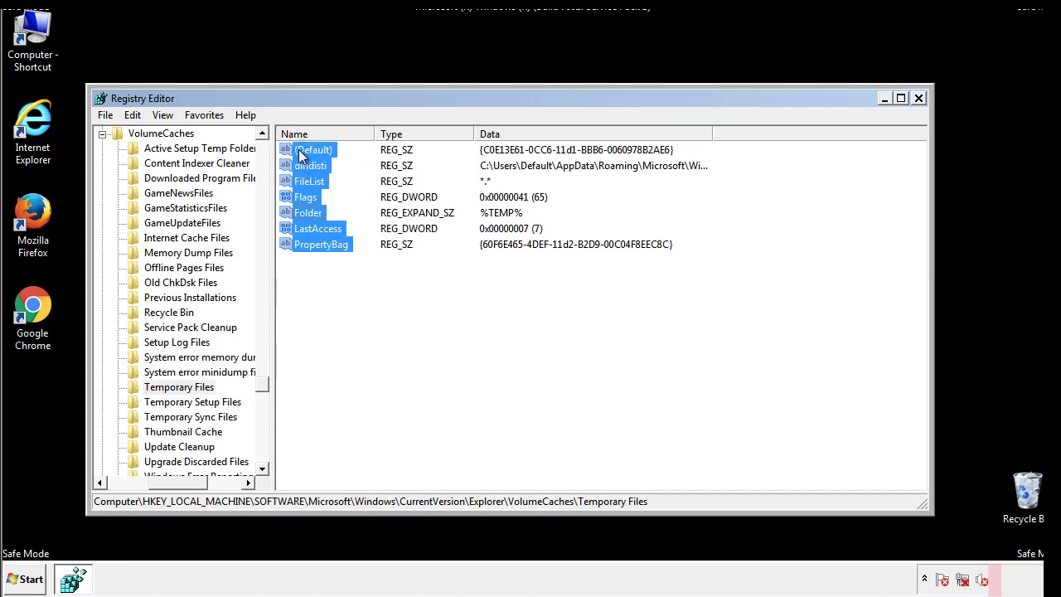
{"action": "right_click", "coordinate": [301, 155]}
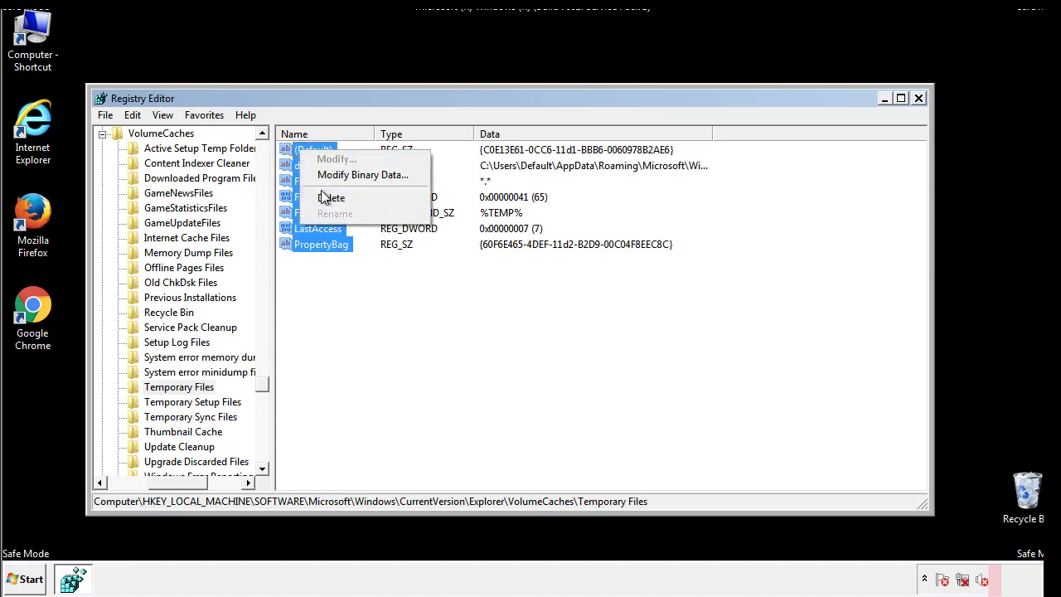
{"action": "left_click", "coordinate": [323, 199]}
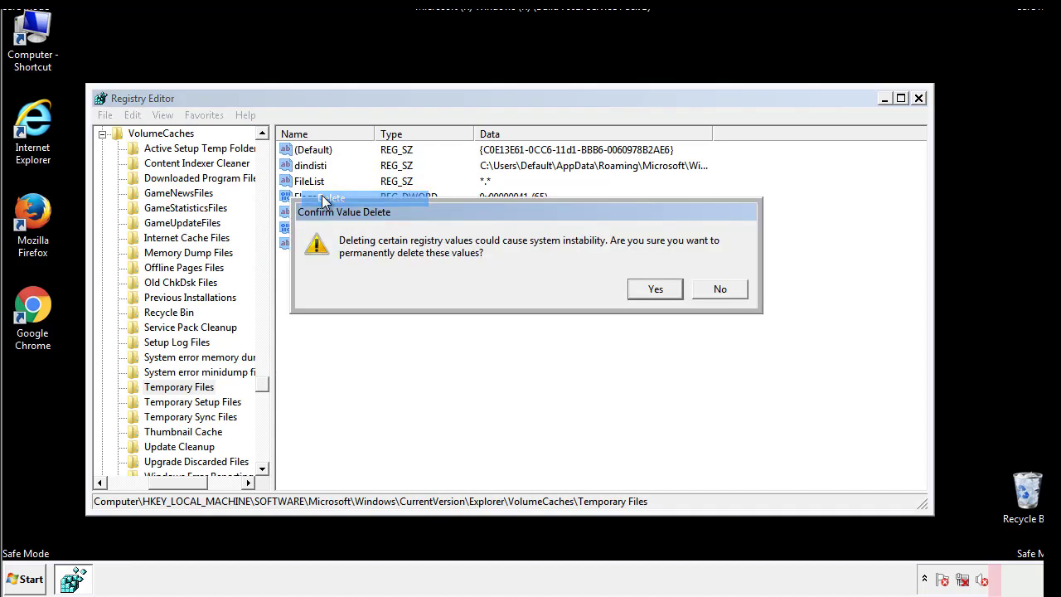
{"action": "left_click", "coordinate": [675, 288]}
{"action": "left_click", "coordinate": [366, 199]}
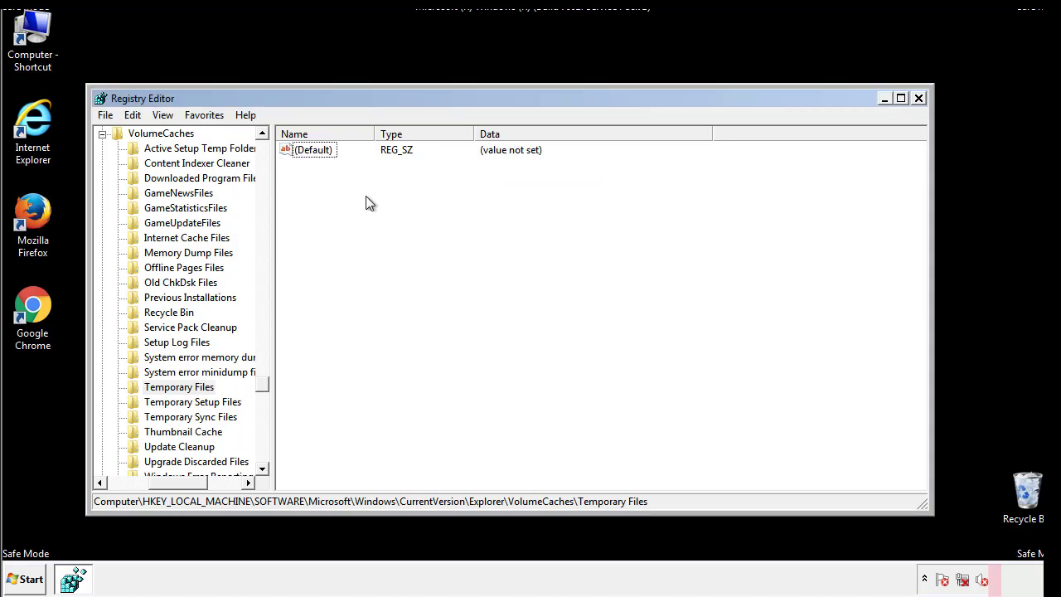
Step: Close Registry Editor and launch msconfig from the Start search
{"action": "left_click", "coordinate": [919, 99]}
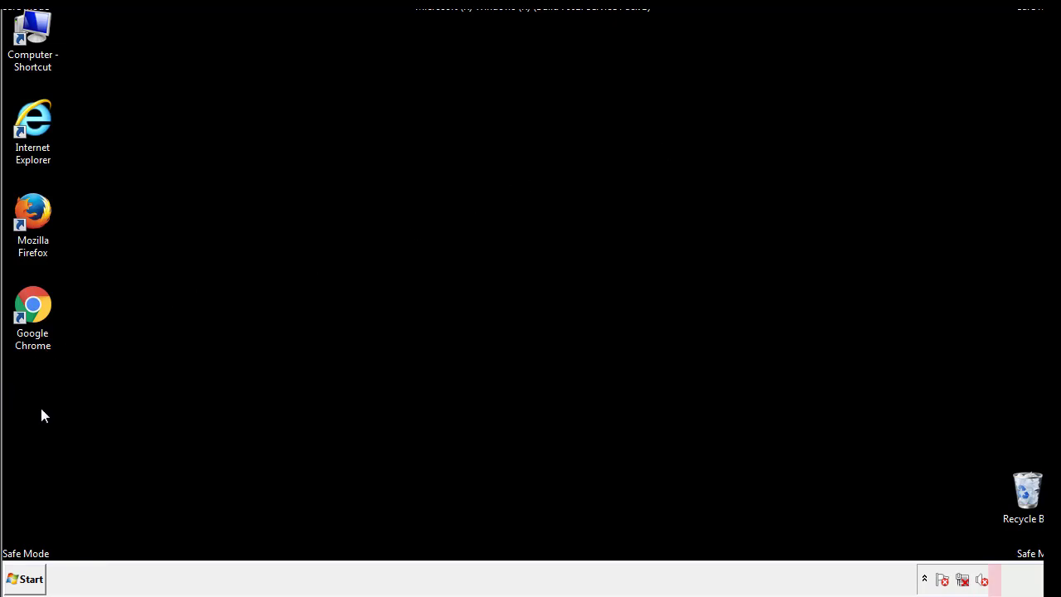
{"action": "left_click", "coordinate": [21, 582]}
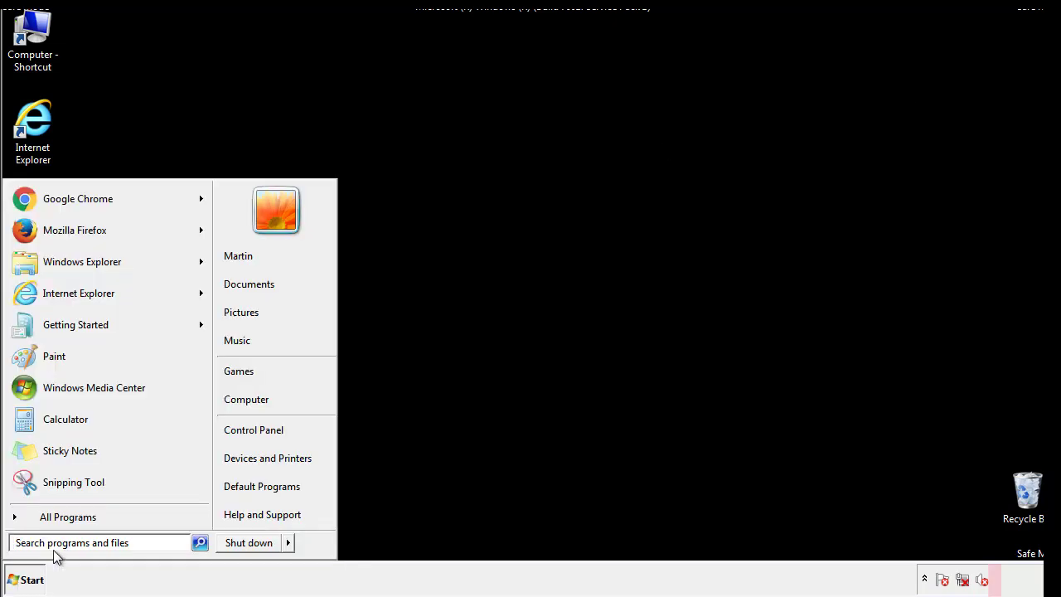
{"action": "type", "text": "mscon"}
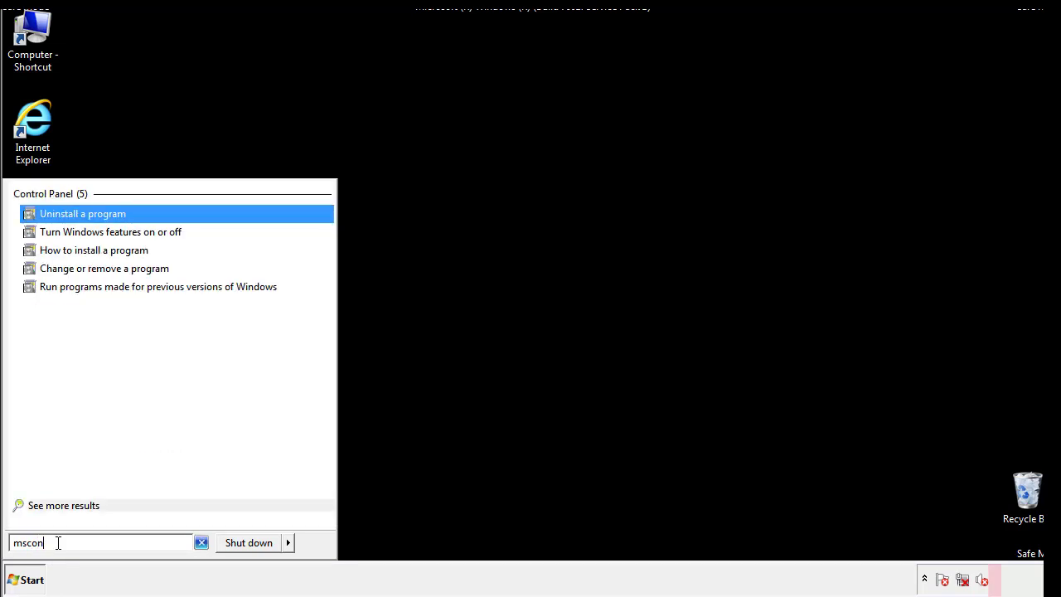
{"action": "type", "text": "fig"}
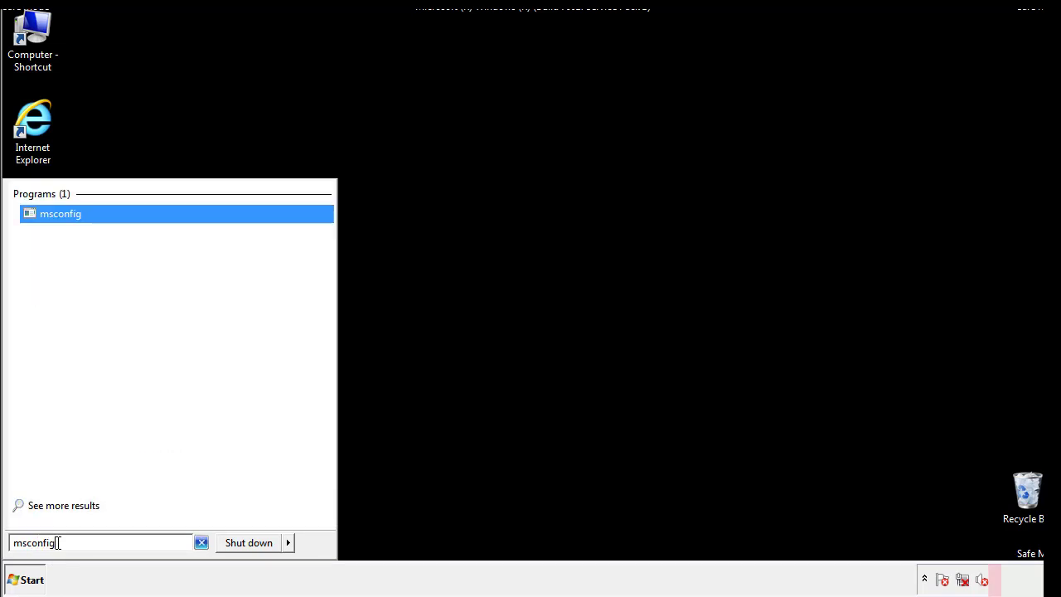
{"action": "key", "text": "Return"}
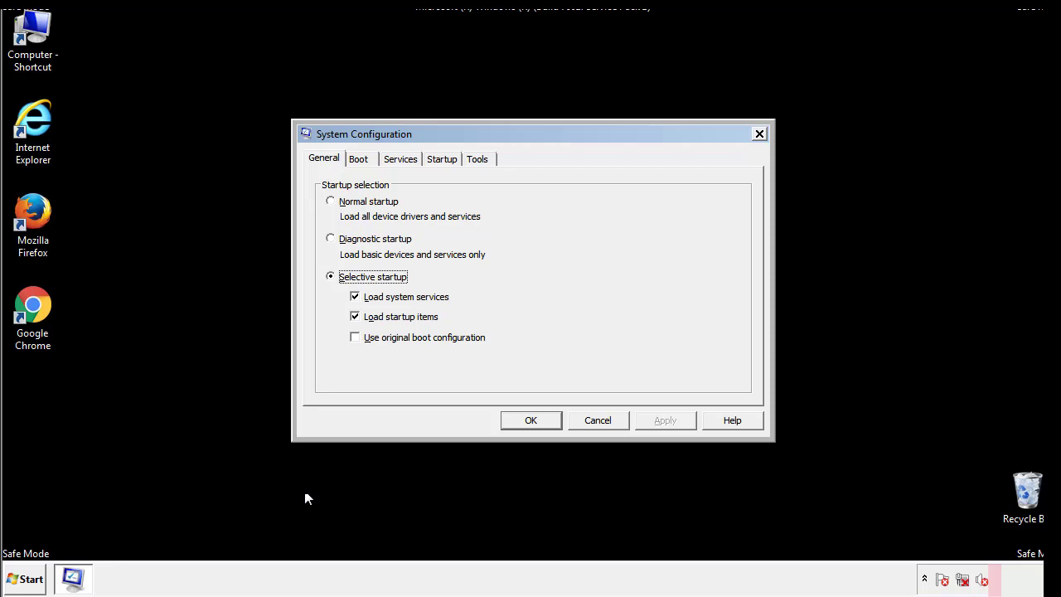
Step: Uncheck Safe boot on the Boot tab, apply the change and restart
{"action": "left_click", "coordinate": [359, 157]}
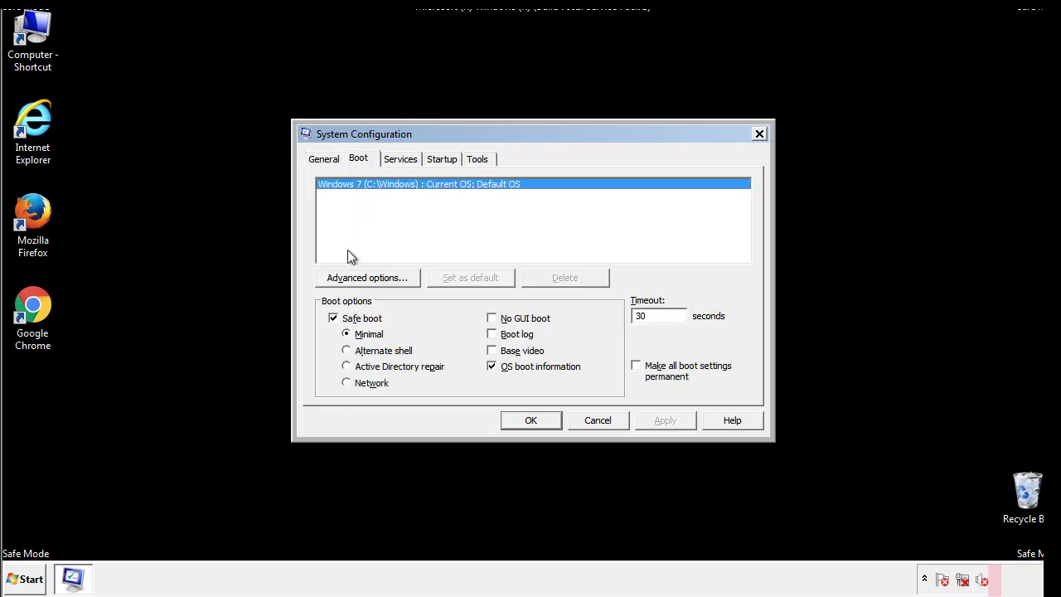
{"action": "left_click", "coordinate": [336, 320]}
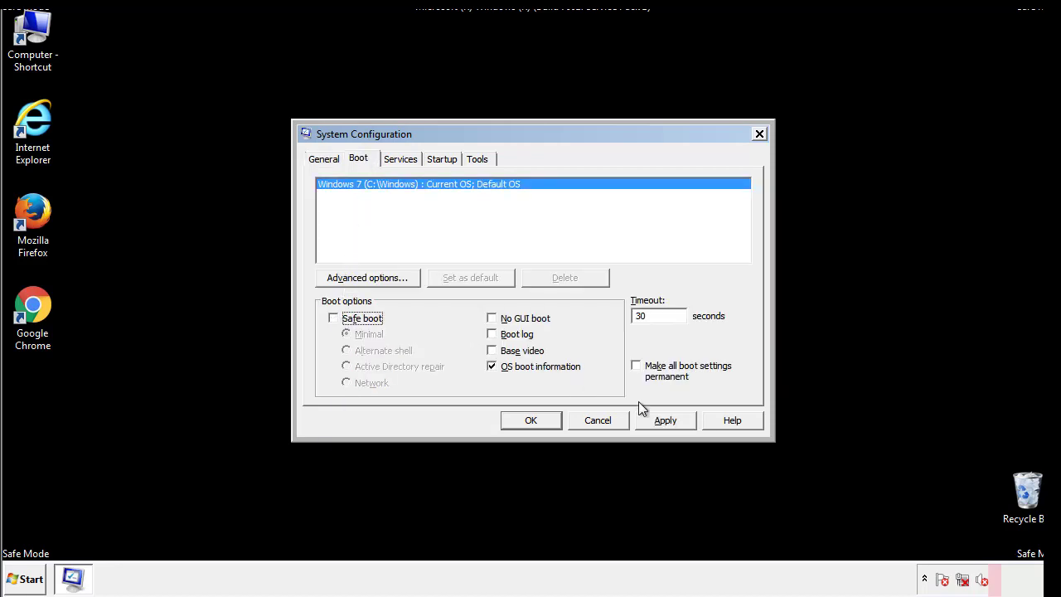
{"action": "left_click", "coordinate": [667, 420]}
{"action": "left_click", "coordinate": [527, 420]}
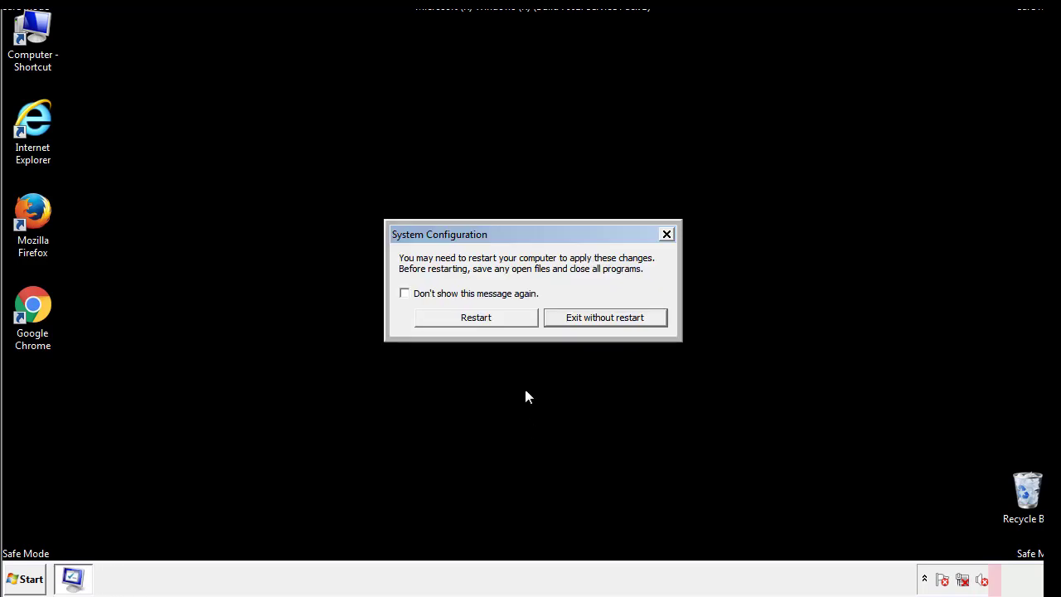
{"action": "left_click", "coordinate": [490, 323]}
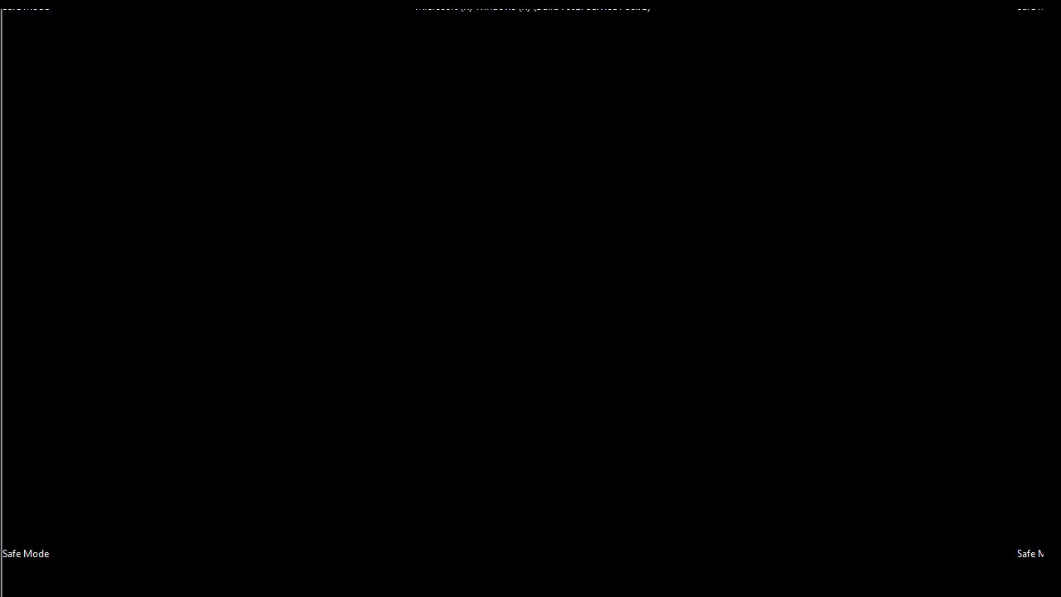